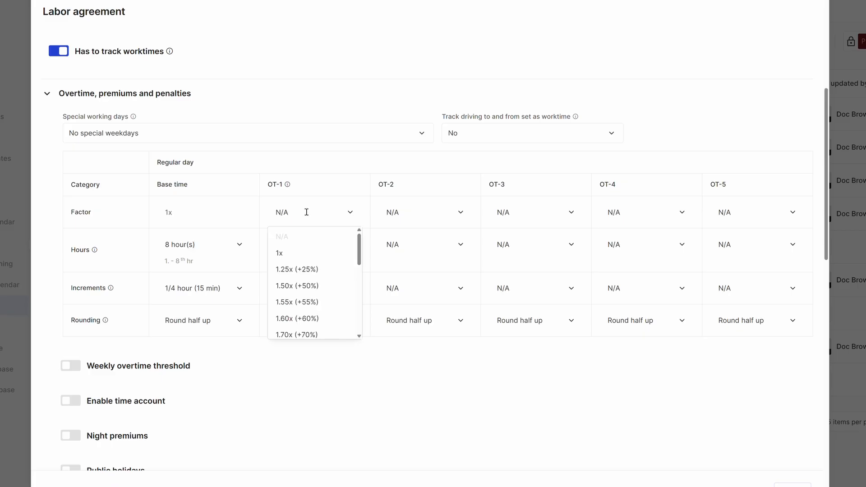
Configure regular-day OT-1 with a 1.50x (+50%) factor, 2 hours and 1/4 hour (15 min) increments.
{"action": "left_click", "coordinate": [300, 284]}
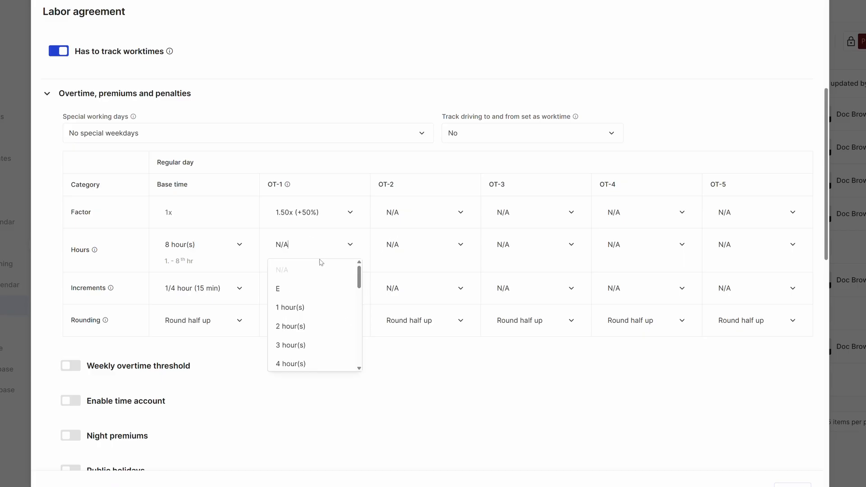
{"action": "left_click", "coordinate": [304, 321]}
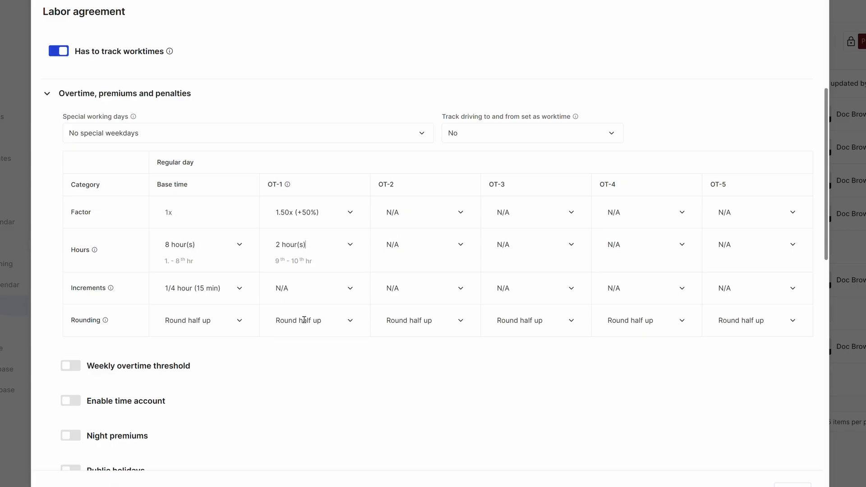
{"action": "left_click", "coordinate": [299, 290]}
{"action": "left_click", "coordinate": [305, 352]}
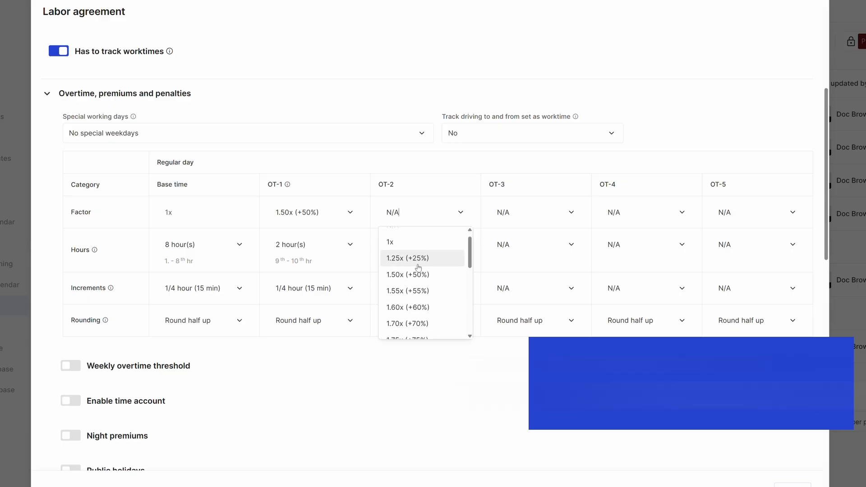
Configure regular-day OT-2 with a 2x (+100%) factor, 2 hours and 1/4 hour (15 min) increments.
{"action": "scroll", "coordinate": [417, 279], "scroll_direction": "down", "scroll_amount": 3}
{"action": "left_click", "coordinate": [402, 306]}
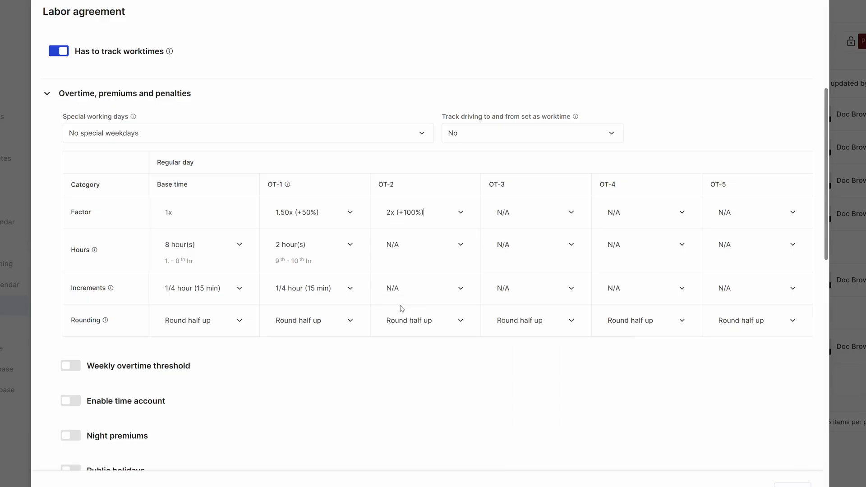
{"action": "left_click", "coordinate": [407, 247]}
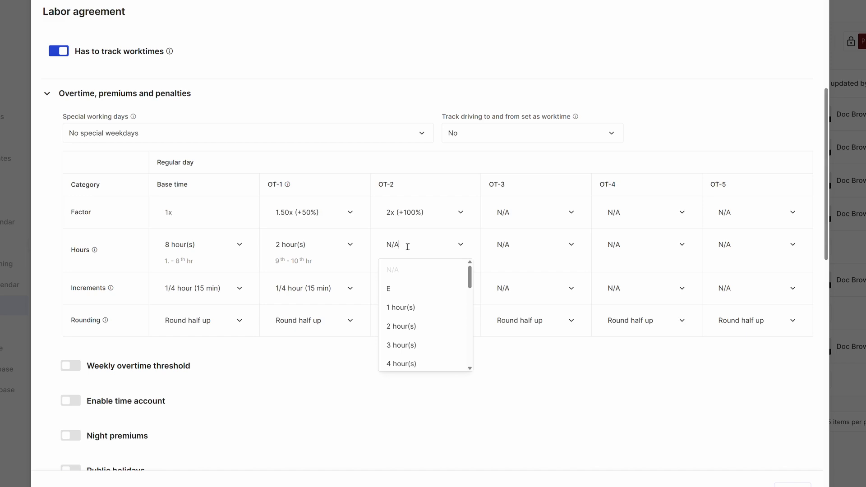
{"action": "left_click", "coordinate": [407, 327]}
{"action": "left_click", "coordinate": [412, 290]}
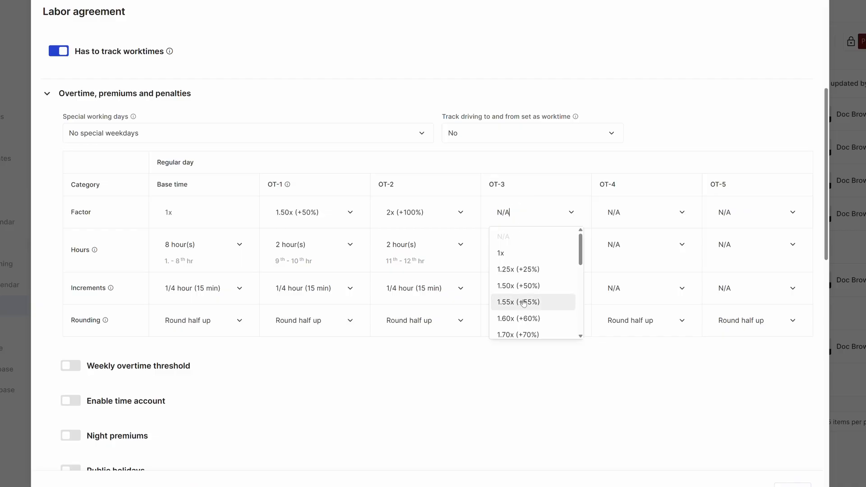
Configure regular-day OT-3 with a 2.75x (+175%) factor, elapsed hours (E) and 1/4 hour (15 min) increments.
{"action": "scroll", "coordinate": [523, 303], "scroll_direction": "down", "scroll_amount": 3}
{"action": "left_click", "coordinate": [515, 312]}
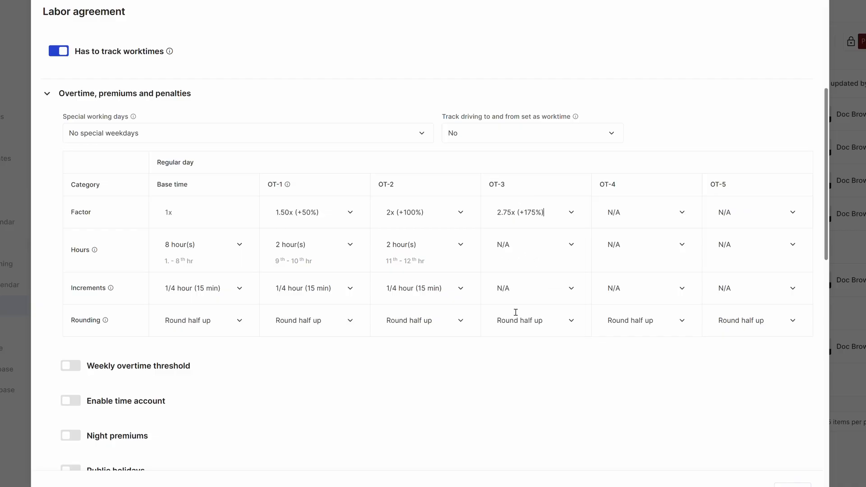
{"action": "left_click", "coordinate": [521, 289]}
{"action": "left_click", "coordinate": [516, 282]}
{"action": "left_click", "coordinate": [519, 330]}
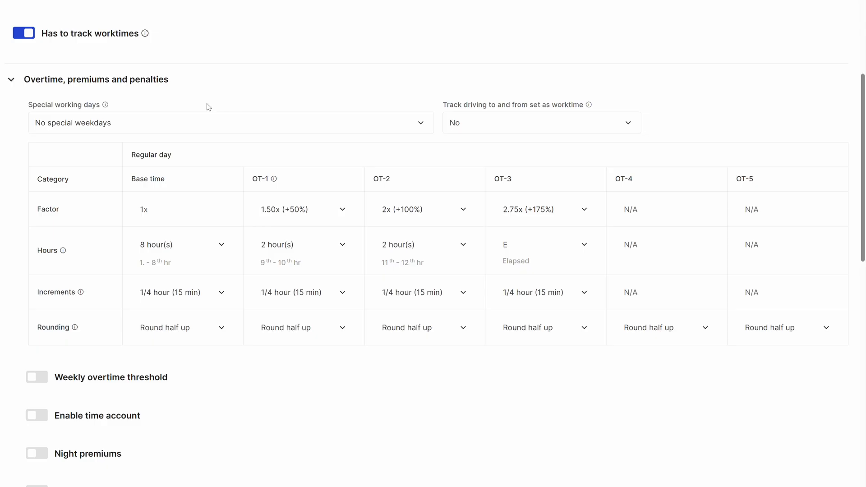
Set the special working days to Weekend day 1 & 2 and look through the weekend day columns.
{"action": "left_click", "coordinate": [202, 118]}
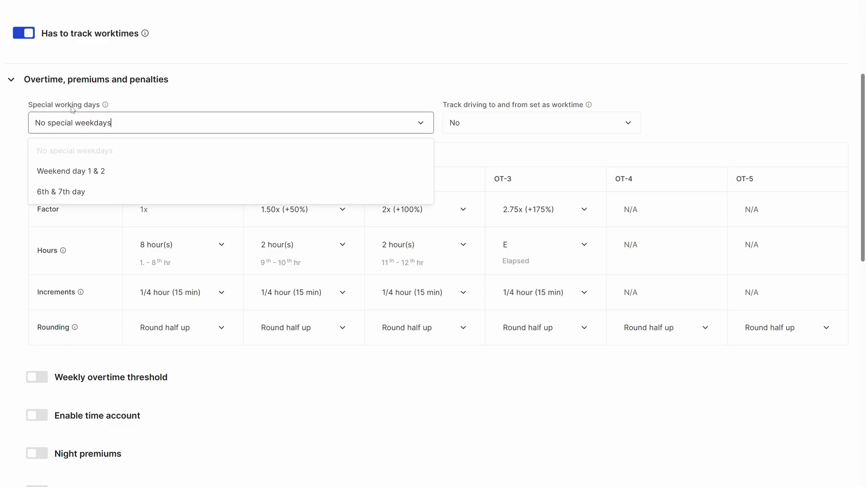
{"action": "left_click", "coordinate": [57, 176]}
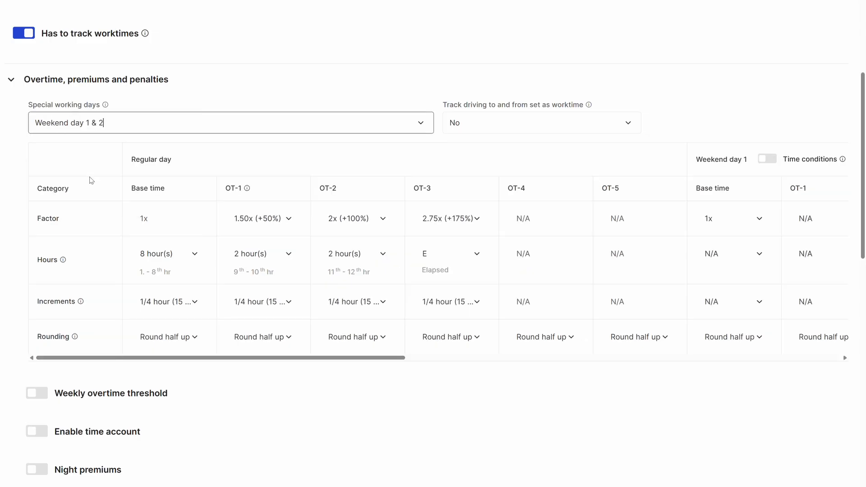
{"action": "left_click_drag", "start_coordinate": [371, 362], "coordinate": [623, 359]}
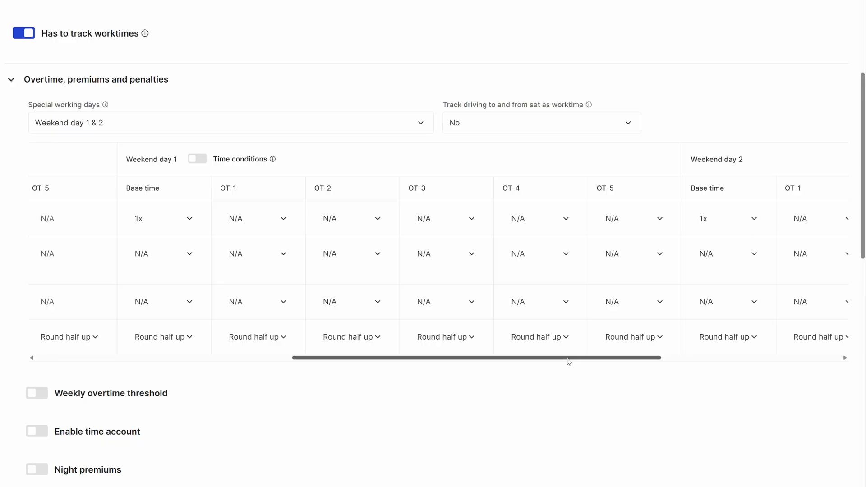
{"action": "left_click_drag", "start_coordinate": [570, 361], "coordinate": [243, 353]}
Set the special working days to 6th & 7th day and give the 6th day's OT-2 2 hours in 1/4 hour increments.
{"action": "left_click", "coordinate": [120, 122]}
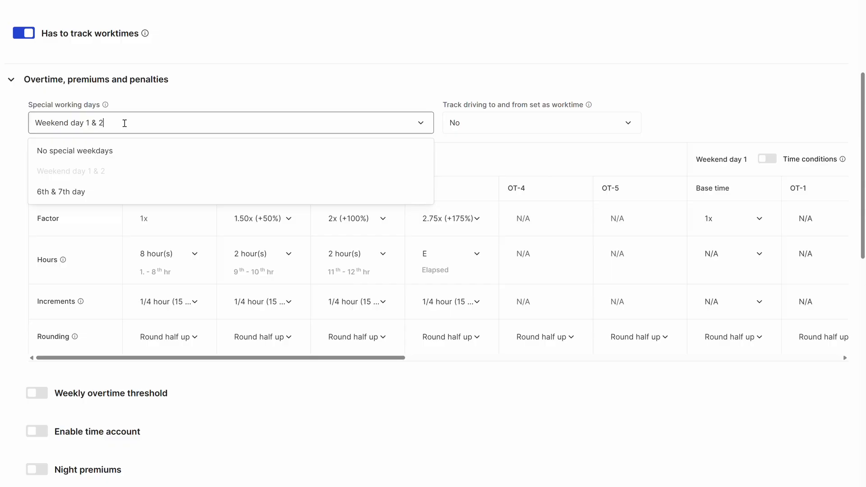
{"action": "left_click", "coordinate": [85, 190]}
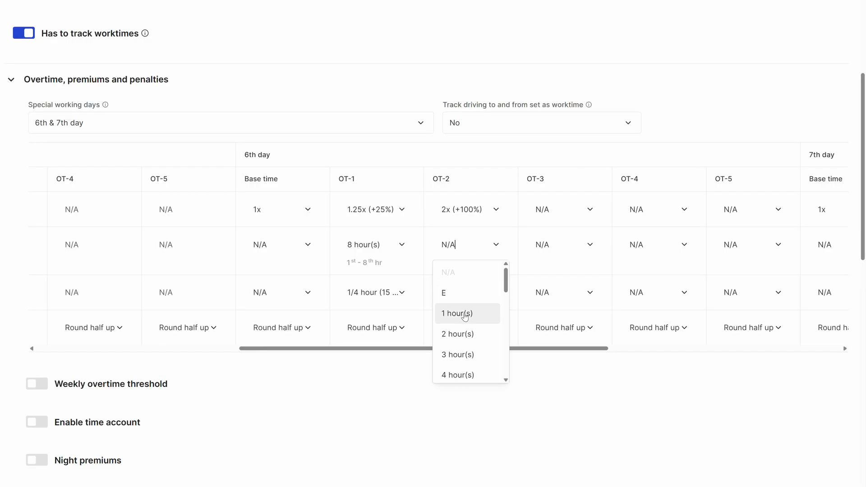
{"action": "left_click", "coordinate": [457, 334]}
{"action": "left_click", "coordinate": [460, 294]}
{"action": "left_click", "coordinate": [465, 372]}
Configure the 6th day's OT-3 with a 3x (+200%) factor, elapsed hours (E) and 1/4 hour (15 min) increments.
{"action": "left_click", "coordinate": [553, 209]}
{"action": "scroll", "coordinate": [559, 283], "scroll_direction": "down", "scroll_amount": 5}
{"action": "left_click", "coordinate": [562, 294]}
{"action": "left_click", "coordinate": [562, 249]}
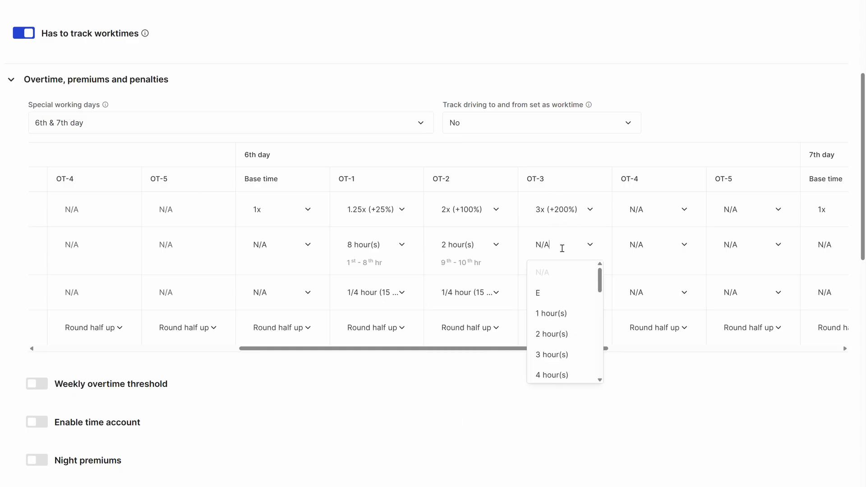
{"action": "left_click", "coordinate": [570, 300]}
{"action": "left_click", "coordinate": [560, 293]}
{"action": "left_click", "coordinate": [554, 377]}
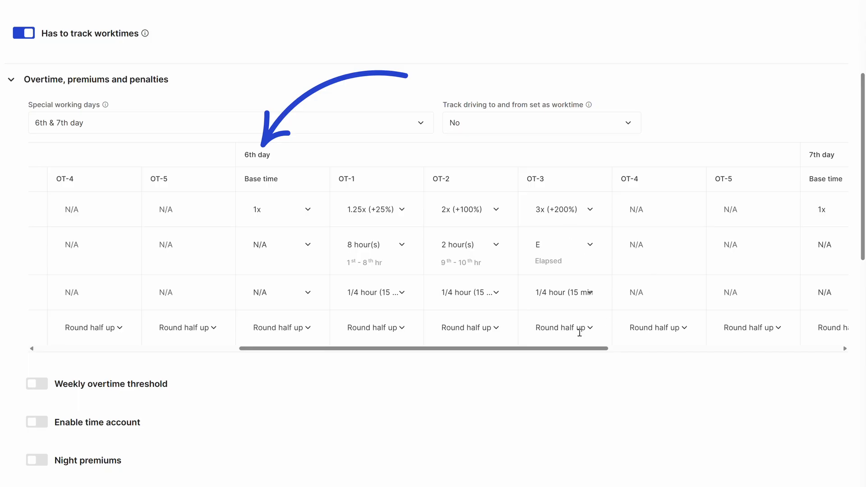
Enable the weekly overtime threshold and set threshold 1 to 68 hours with a 4.5x (+350%) penalty rate.
{"action": "scroll", "coordinate": [586, 326], "scroll_direction": "right", "scroll_amount": 7}
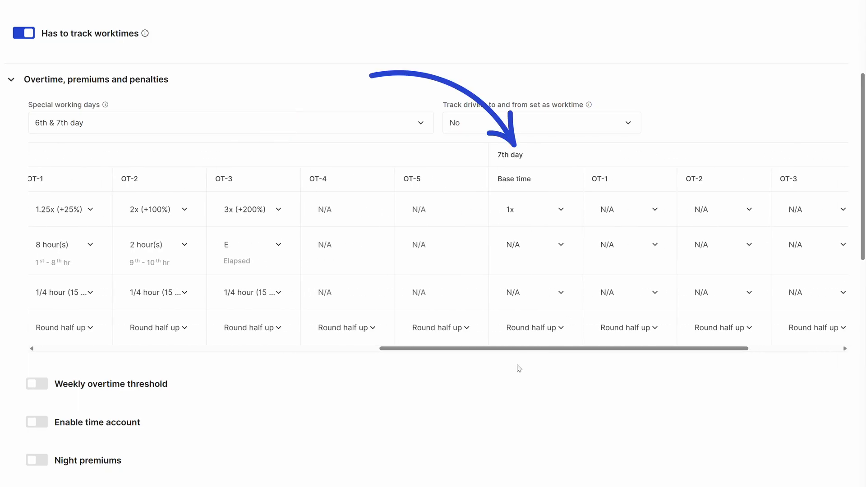
{"action": "scroll", "coordinate": [126, 331], "scroll_direction": "left", "scroll_amount": 7}
{"action": "scroll", "coordinate": [45, 311], "scroll_direction": "down", "scroll_amount": 2}
{"action": "left_click", "coordinate": [43, 298]}
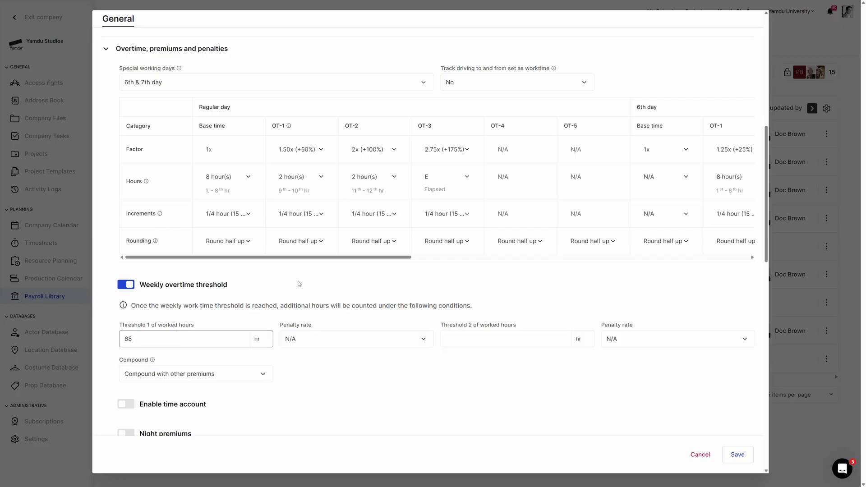
{"action": "left_click", "coordinate": [325, 334]}
{"action": "scroll", "coordinate": [334, 373], "scroll_direction": "down", "scroll_amount": 2}
{"action": "left_click", "coordinate": [328, 413]}
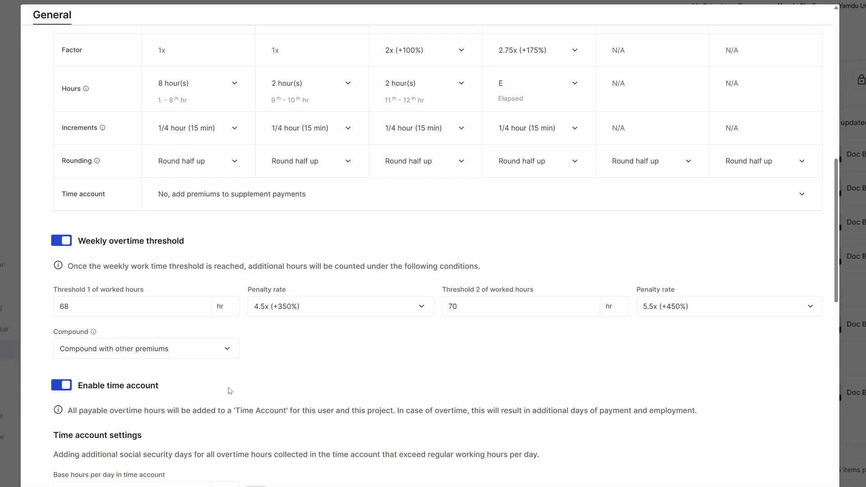
Enable night premiums with NP-1 at 1.75x from 22:00 to 02:00 (+1) and NP-2 at 2.5x until 06:00 (+1), both in 1/4 hour increments.
{"action": "scroll", "coordinate": [230, 390], "scroll_direction": "down", "scroll_amount": 3}
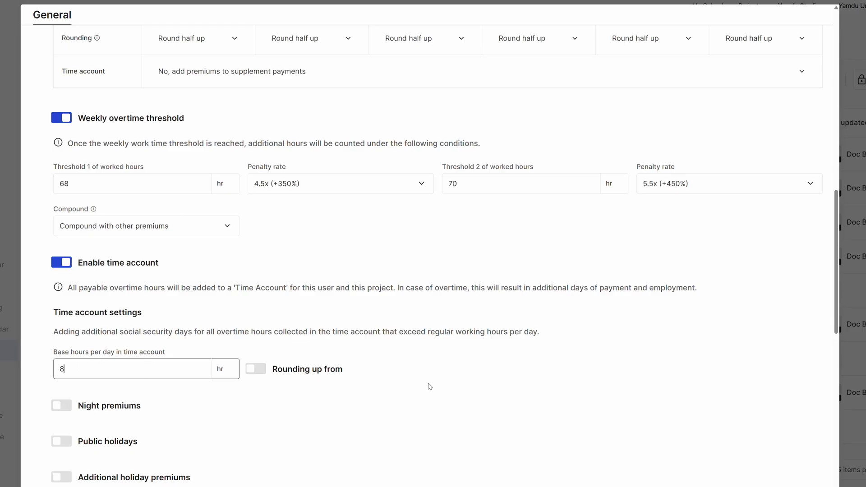
{"action": "scroll", "coordinate": [163, 157], "scroll_direction": "up", "scroll_amount": 2}
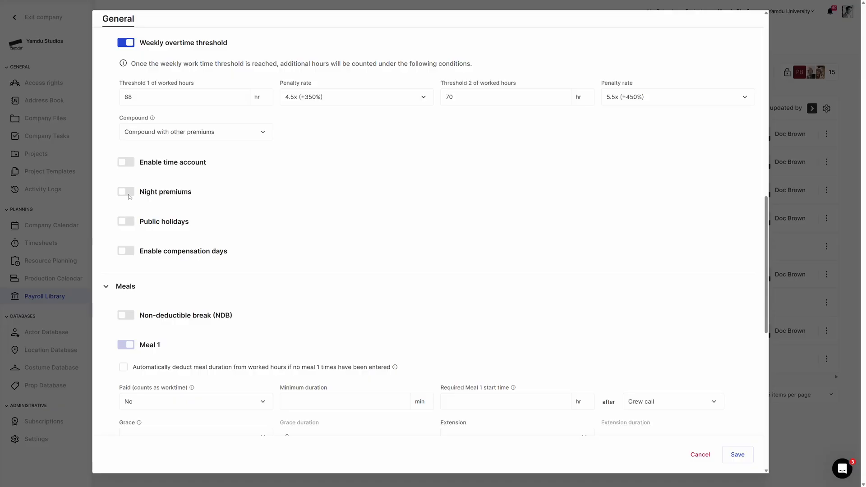
{"action": "left_click", "coordinate": [126, 192]}
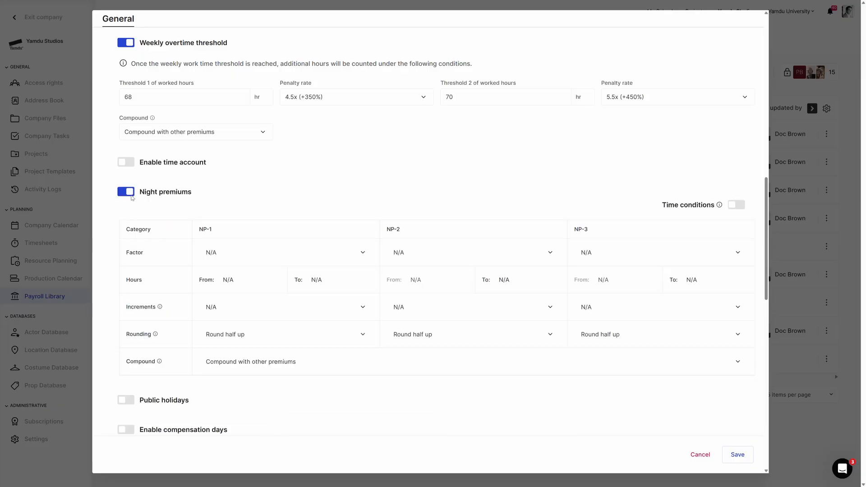
{"action": "left_click", "coordinate": [235, 245]}
{"action": "scroll", "coordinate": [252, 307], "scroll_direction": "down", "scroll_amount": 2}
{"action": "left_click", "coordinate": [234, 301]}
{"action": "scroll", "coordinate": [341, 338], "scroll_direction": "down", "scroll_amount": 2}
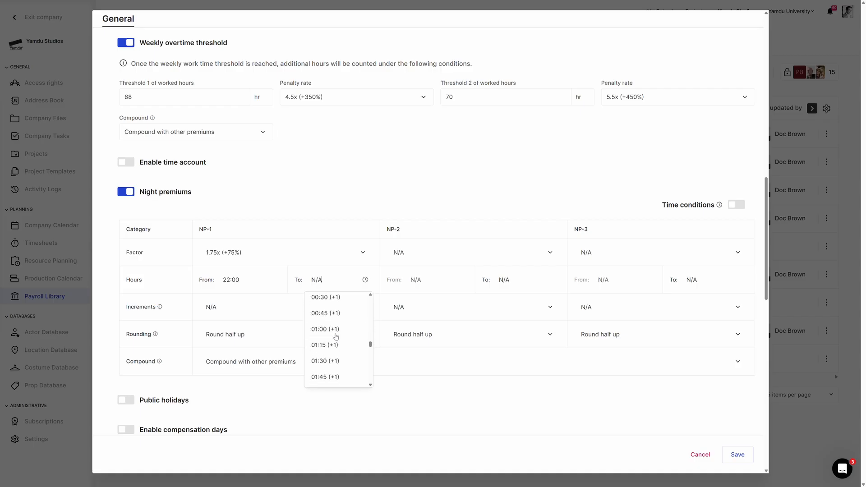
{"action": "left_click", "coordinate": [340, 364]}
{"action": "left_click", "coordinate": [305, 311]}
{"action": "left_click", "coordinate": [267, 362]}
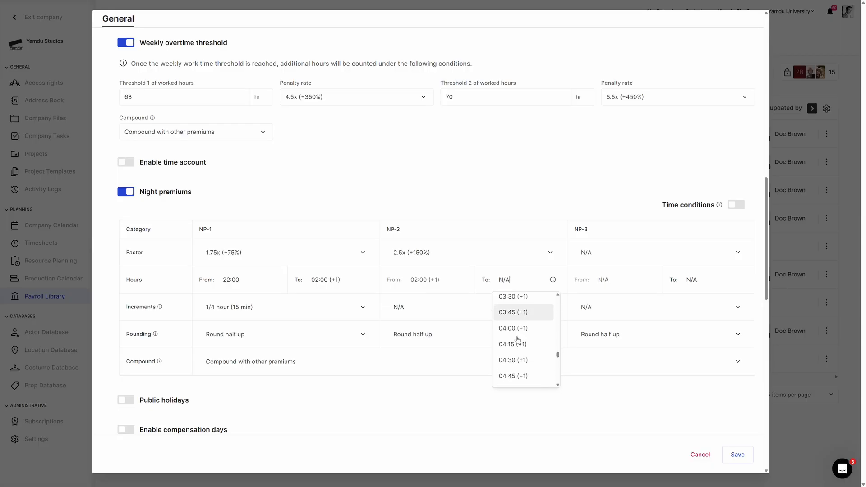
{"action": "scroll", "coordinate": [517, 339], "scroll_direction": "down", "scroll_amount": 3}
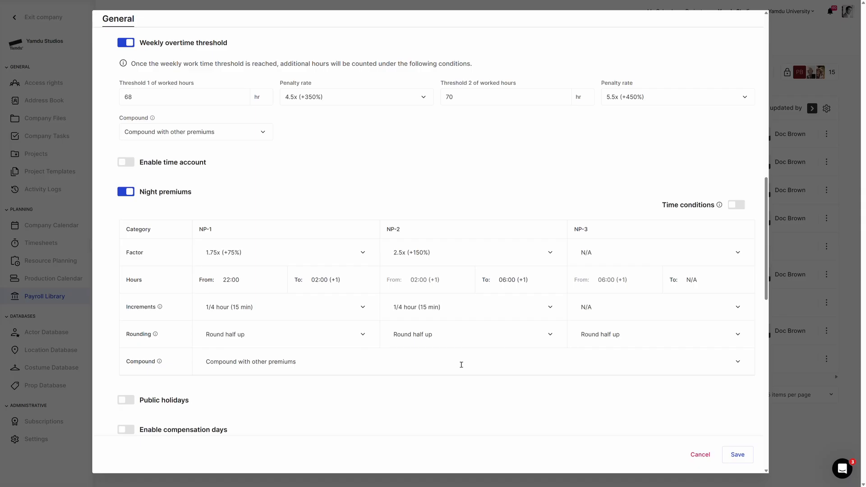
Enable public holidays for the United States of America, covering all regions.
{"action": "scroll", "coordinate": [461, 355], "scroll_direction": "down", "scroll_amount": 3}
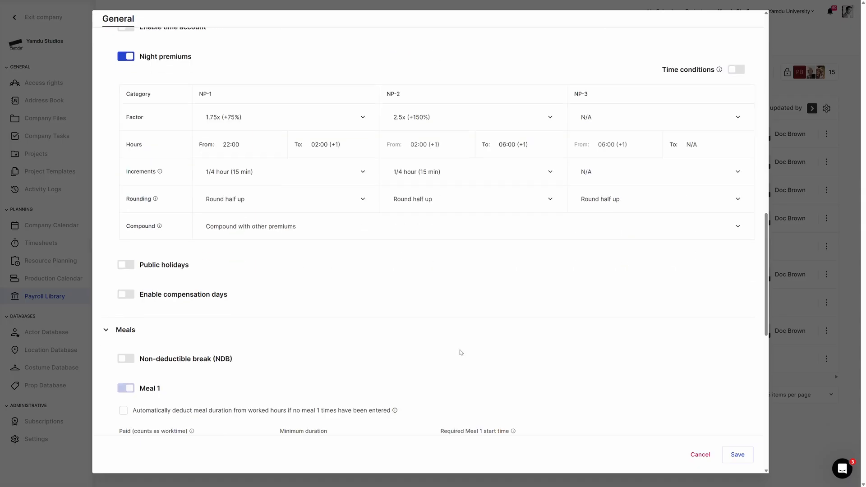
{"action": "left_click", "coordinate": [126, 266]}
{"action": "scroll", "coordinate": [380, 287], "scroll_direction": "down", "scroll_amount": 1}
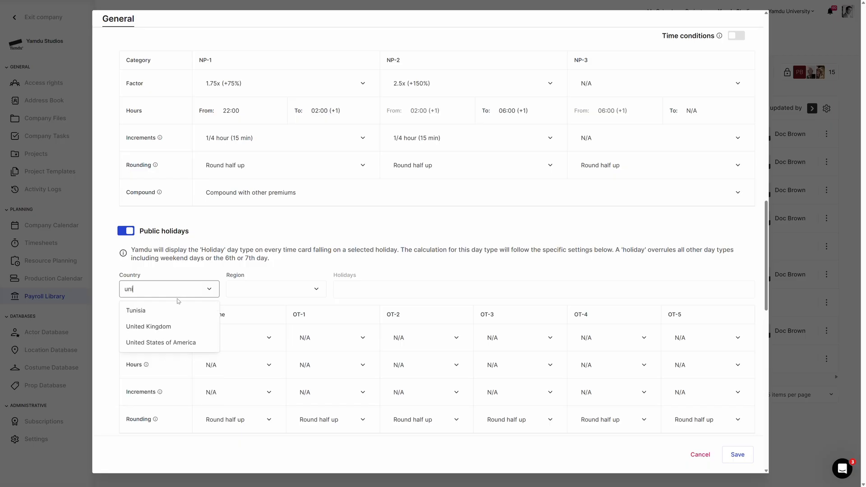
{"action": "left_click", "coordinate": [161, 326]}
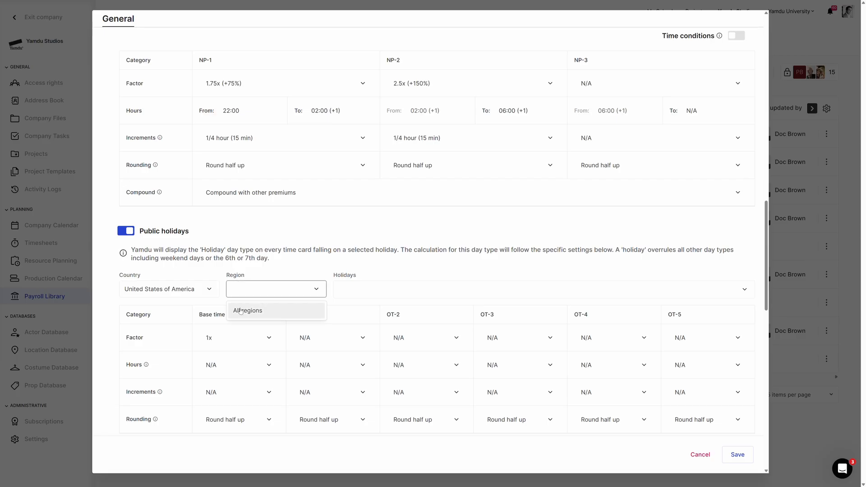
Select New Year's Day, Memorial Day, Juneteenth, Labor Day, Independence Day, Good Friday, Columbus Day, Thanksgiving Day, Veterans Day and Christmas Day as holidays.
{"action": "left_click", "coordinate": [408, 290]}
{"action": "left_click", "coordinate": [404, 311]}
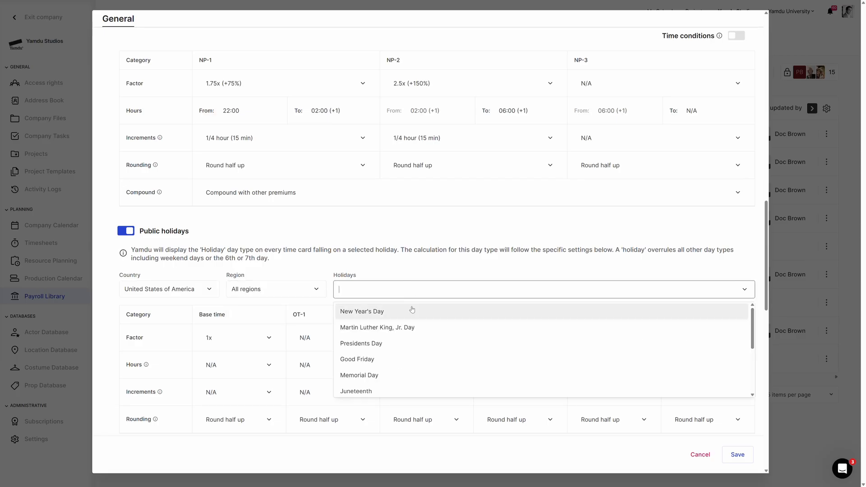
{"action": "left_click", "coordinate": [361, 343]}
{"action": "left_click", "coordinate": [362, 312]}
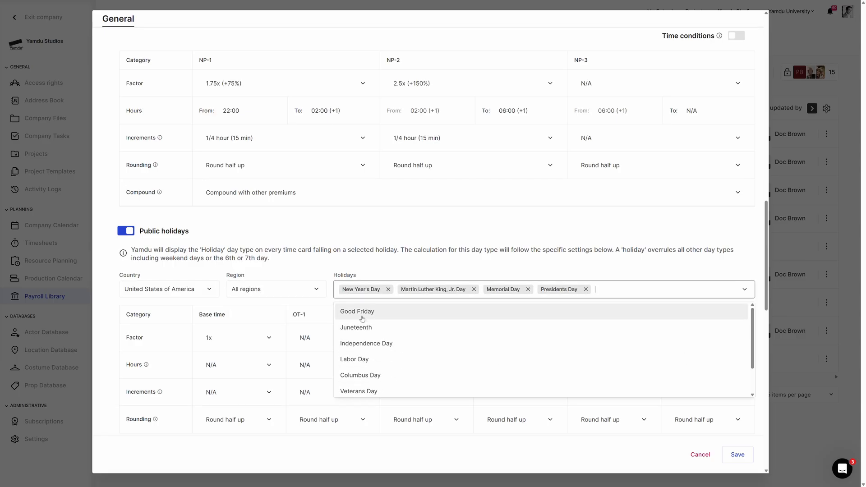
{"action": "left_click", "coordinate": [362, 327]}
{"action": "left_click", "coordinate": [362, 343]}
{"action": "left_click", "coordinate": [363, 327]}
{"action": "left_click", "coordinate": [361, 323]}
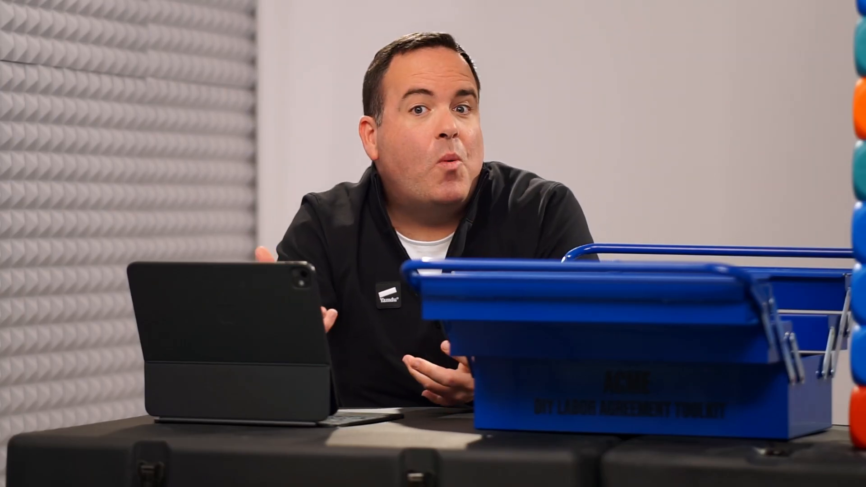
Set the public holiday base time to a 2x (+100%) factor for 10 hours.
{"action": "scroll", "coordinate": [550, 326], "scroll_direction": "down", "scroll_amount": 1}
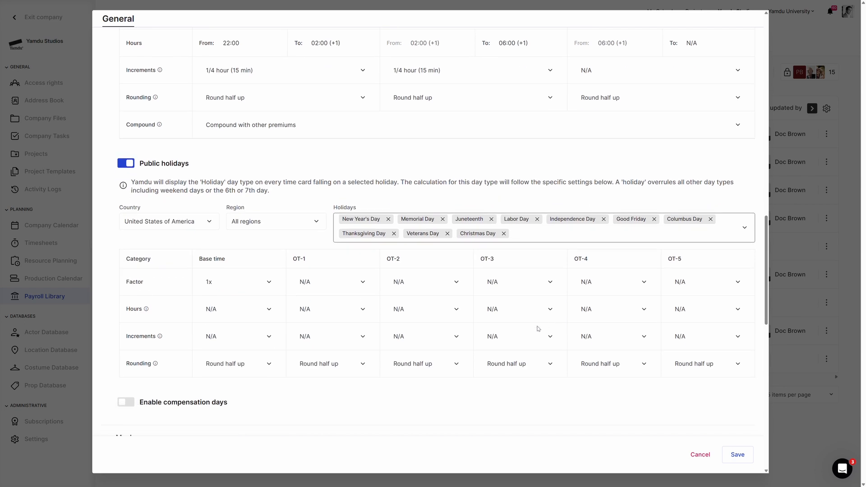
{"action": "left_click", "coordinate": [223, 282]}
{"action": "scroll", "coordinate": [228, 345], "scroll_direction": "down", "scroll_amount": 2}
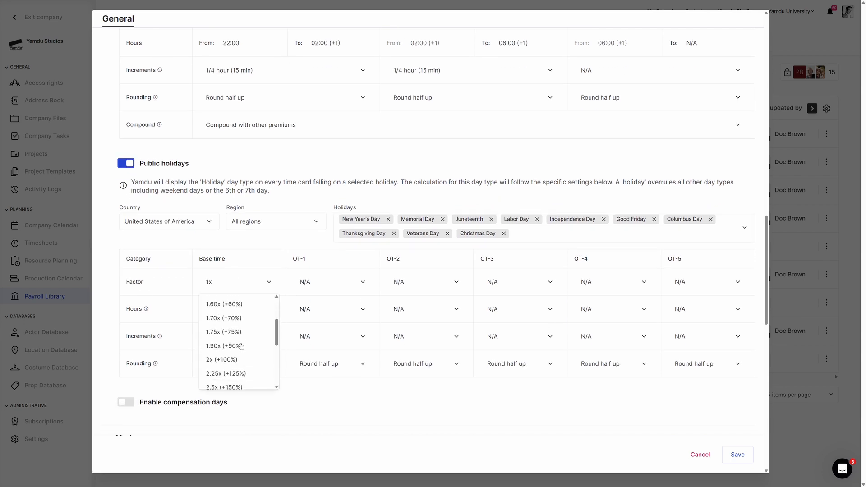
{"action": "left_click", "coordinate": [232, 362]}
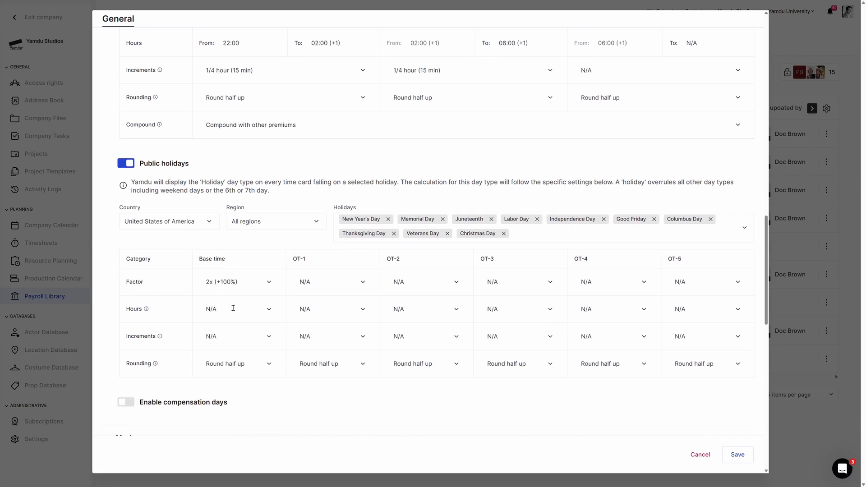
{"action": "left_click", "coordinate": [233, 308]}
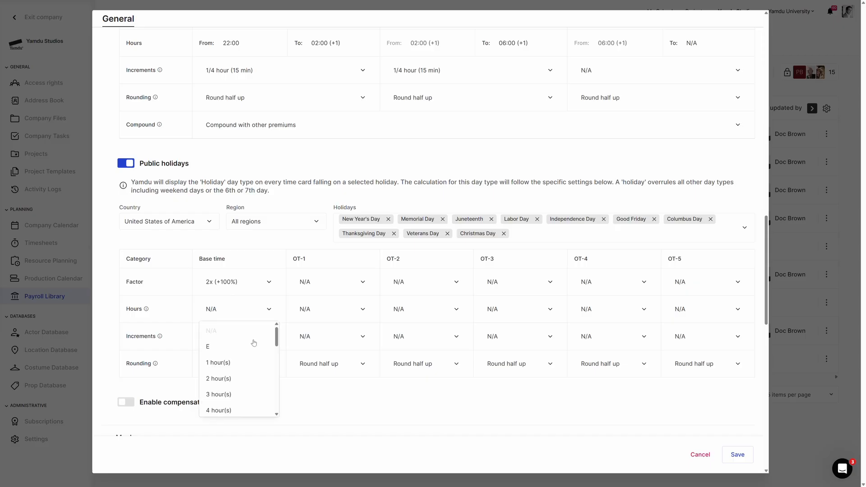
{"action": "scroll", "coordinate": [251, 345], "scroll_direction": "down", "scroll_amount": 3}
{"action": "left_click", "coordinate": [231, 408]}
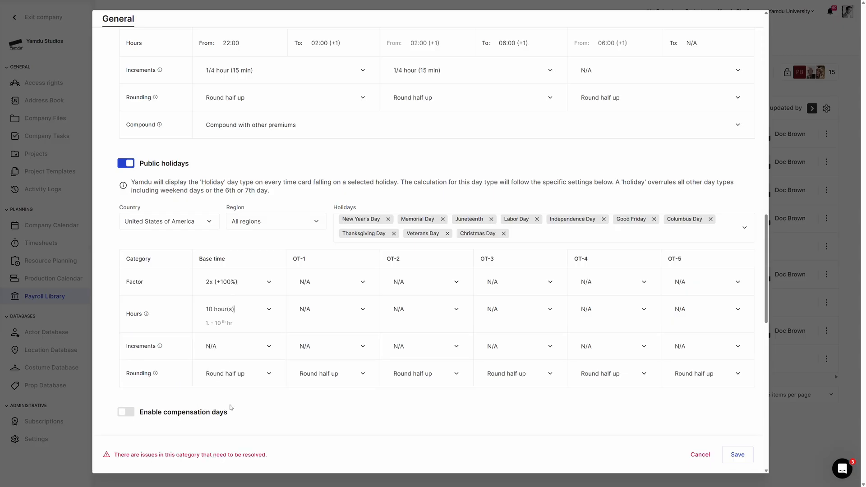
Set the holiday base time to 1/4 hour increments and OT-1 to a 3.5x (+250%) factor for elapsed hours (E) in 1/4 hour increments.
{"action": "left_click", "coordinate": [228, 344]}
{"action": "left_click", "coordinate": [229, 400]}
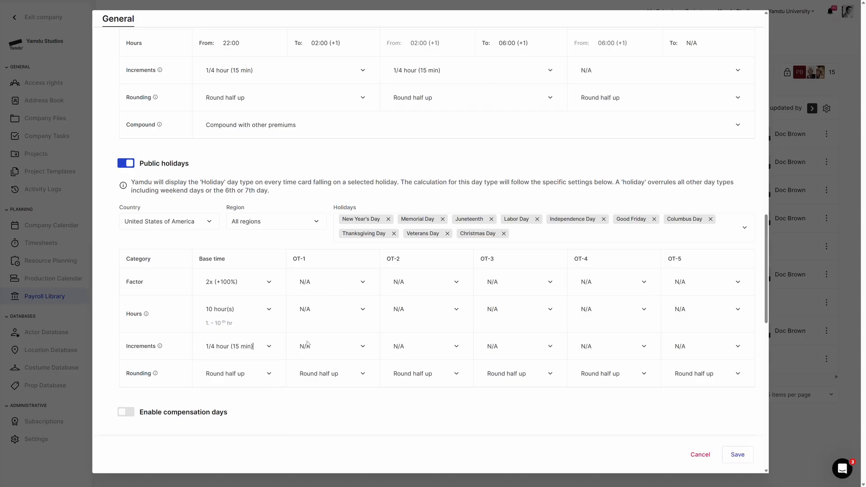
{"action": "left_click", "coordinate": [335, 281]}
{"action": "scroll", "coordinate": [318, 343], "scroll_direction": "down", "scroll_amount": 5}
{"action": "left_click", "coordinate": [318, 330]}
{"action": "left_click", "coordinate": [323, 311]}
{"action": "type", "text": "E"}
{"action": "left_click", "coordinate": [316, 346]}
{"action": "left_click", "coordinate": [331, 401]}
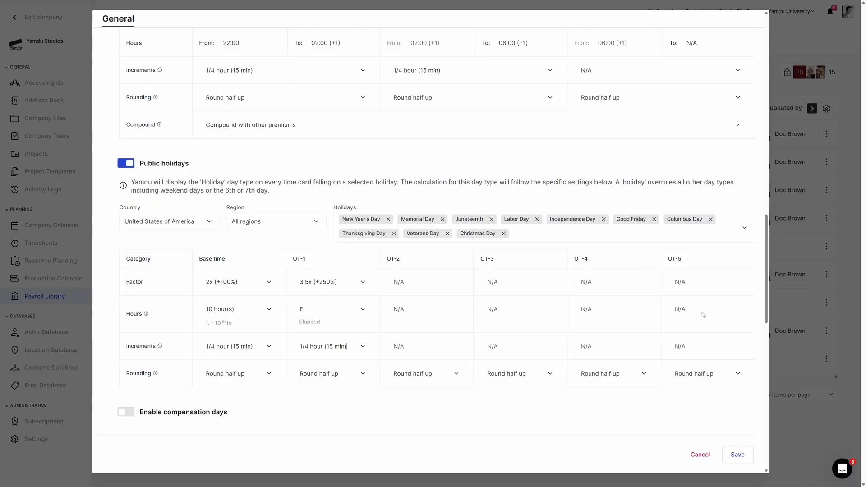
Enable compensation days and add Weekend day 2 as the day type that earns them.
{"action": "scroll", "coordinate": [593, 336], "scroll_direction": "down", "scroll_amount": 3}
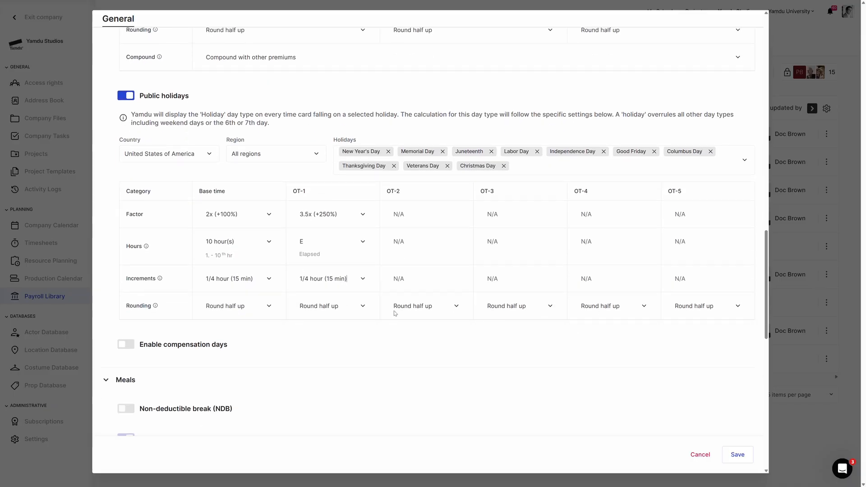
{"action": "left_click", "coordinate": [126, 344]}
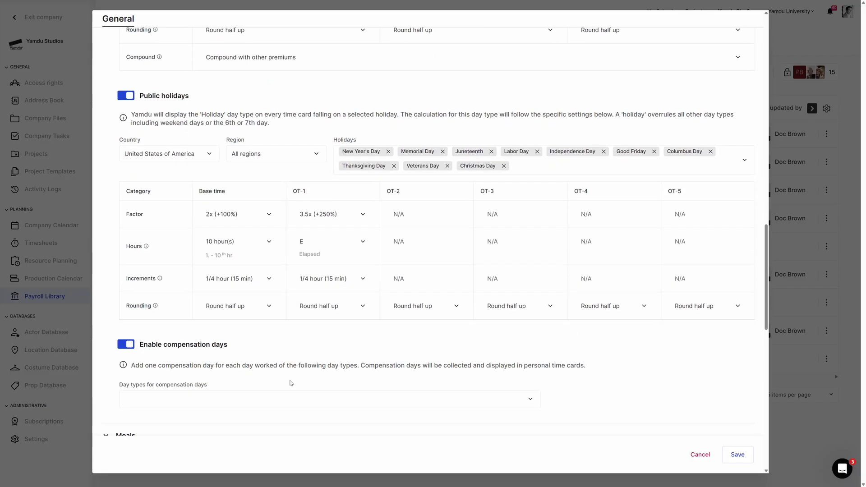
{"action": "scroll", "coordinate": [286, 337], "scroll_direction": "down", "scroll_amount": 1}
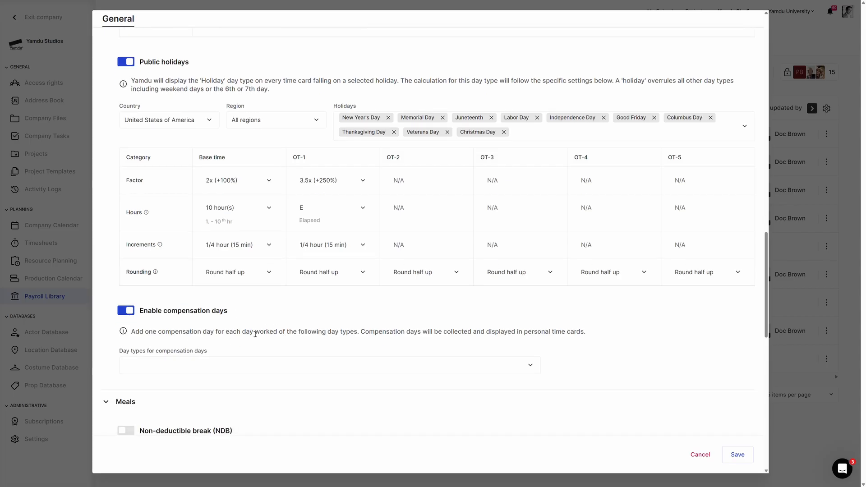
{"action": "left_click", "coordinate": [228, 361]}
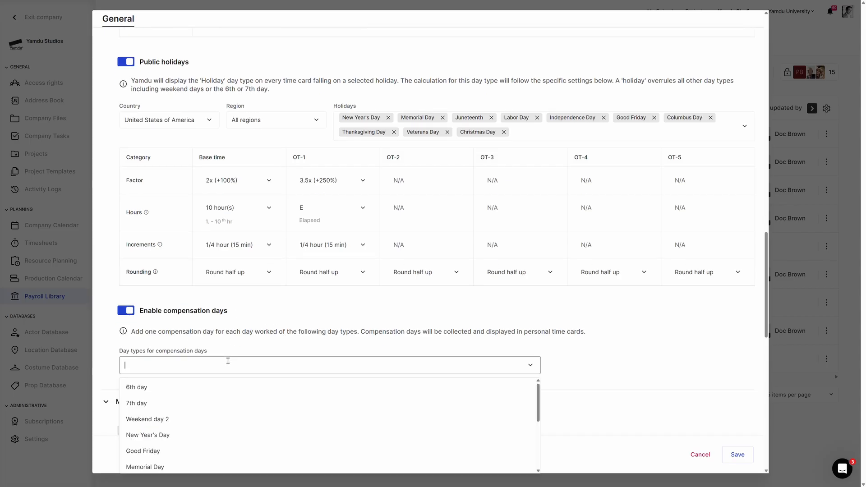
{"action": "left_click", "coordinate": [143, 419]}
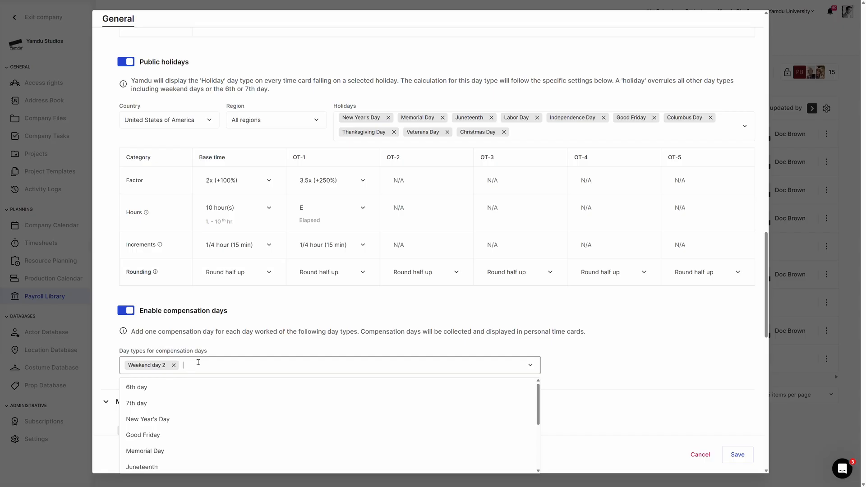
{"action": "left_click", "coordinate": [208, 349]}
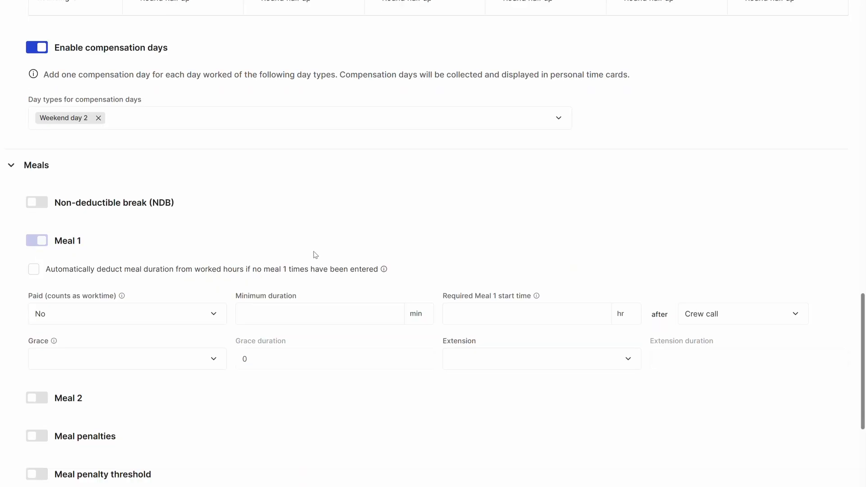
Enable the non-deductible break with a required end time of 2 hr after Work start.
{"action": "scroll", "coordinate": [32, 149], "scroll_direction": "down", "scroll_amount": 1}
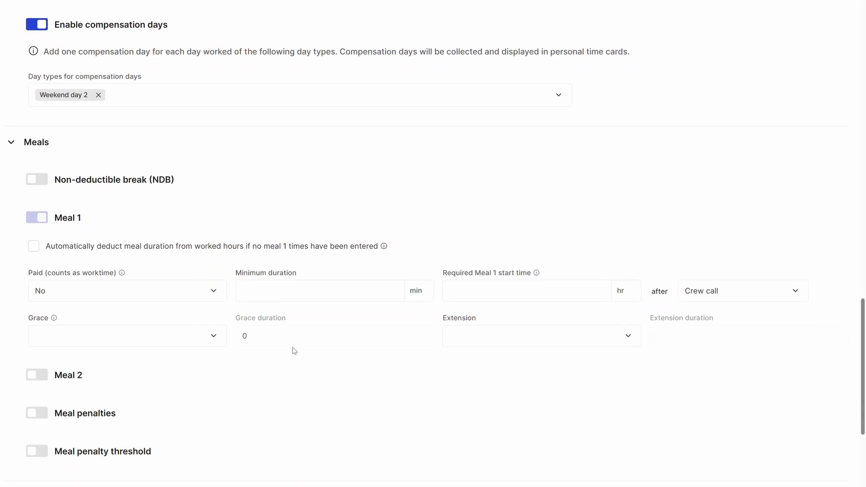
{"action": "left_click", "coordinate": [40, 180]}
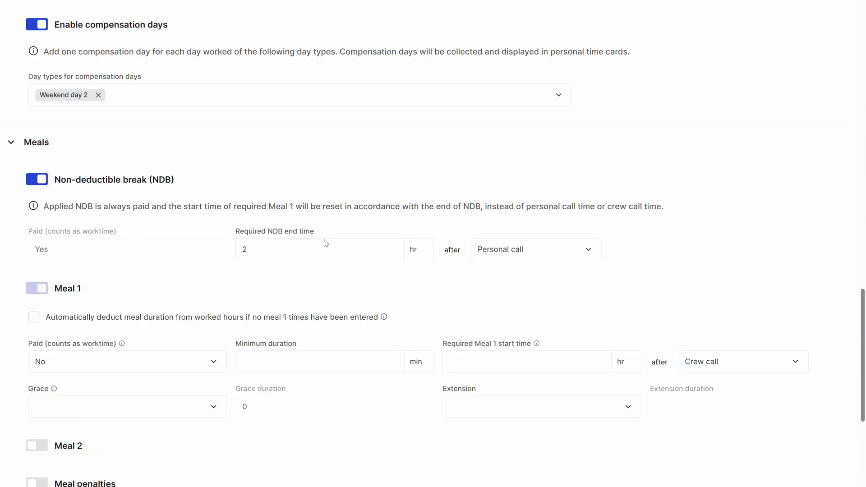
{"action": "left_click", "coordinate": [531, 245]}
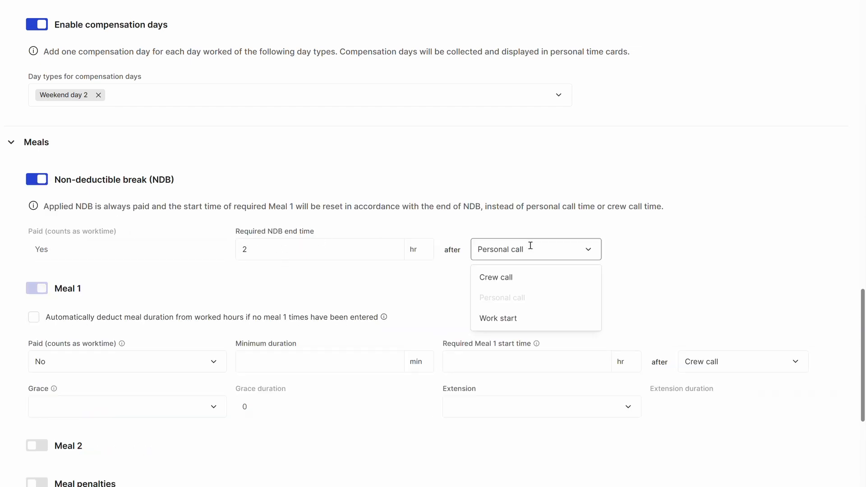
{"action": "left_click", "coordinate": [521, 319]}
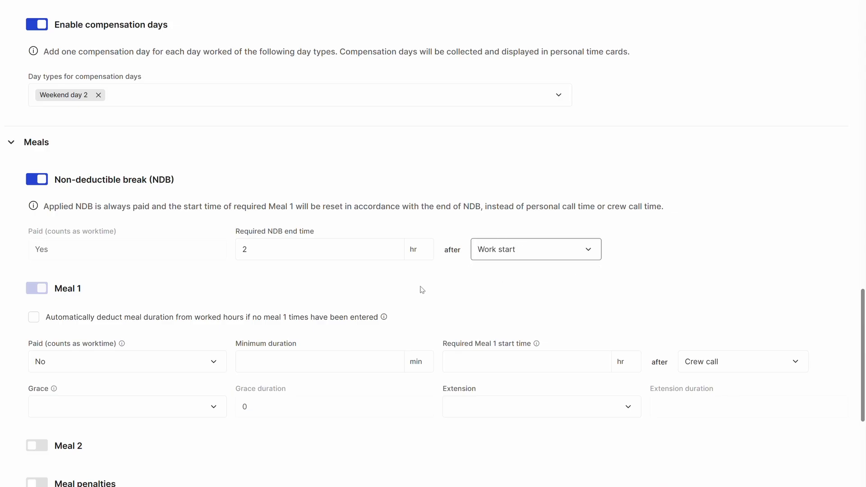
Set Meal 1 to a minimum duration of 45 min and a required start time of 6 hr after Work start.
{"action": "scroll", "coordinate": [422, 290], "scroll_direction": "down", "scroll_amount": 1}
{"action": "scroll", "coordinate": [100, 201], "scroll_direction": "down", "scroll_amount": 2}
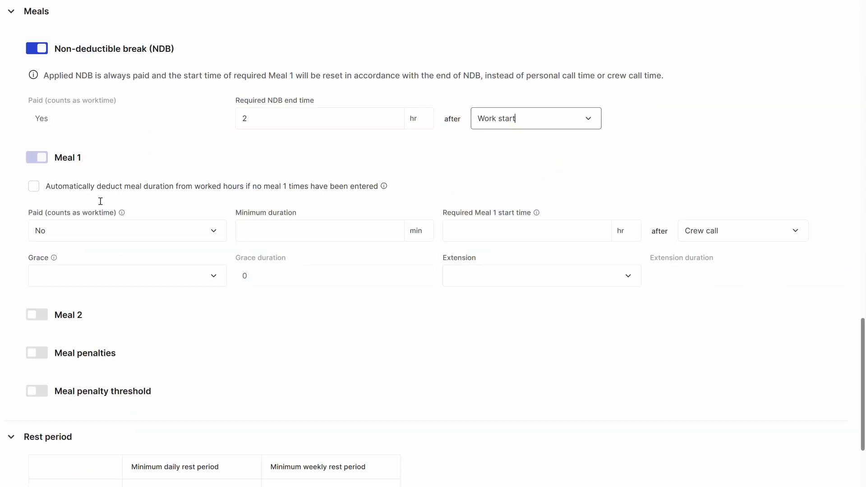
{"action": "left_click", "coordinate": [289, 231]}
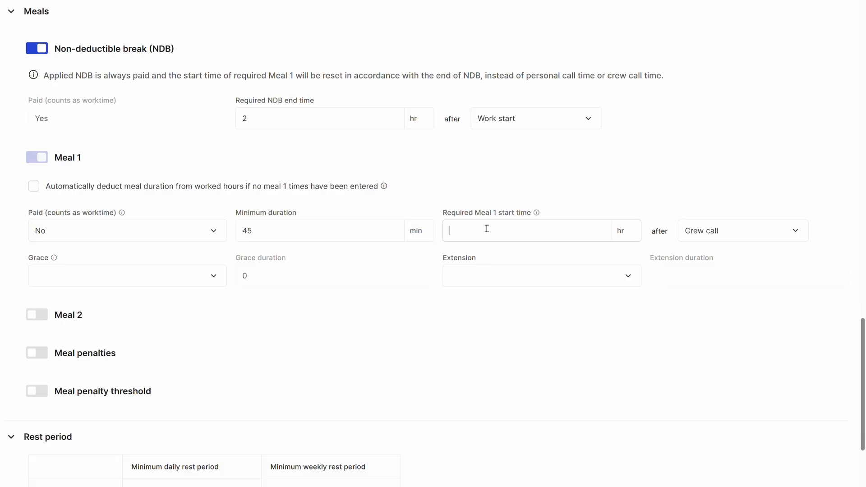
{"action": "left_click", "coordinate": [732, 229]}
{"action": "left_click", "coordinate": [731, 300]}
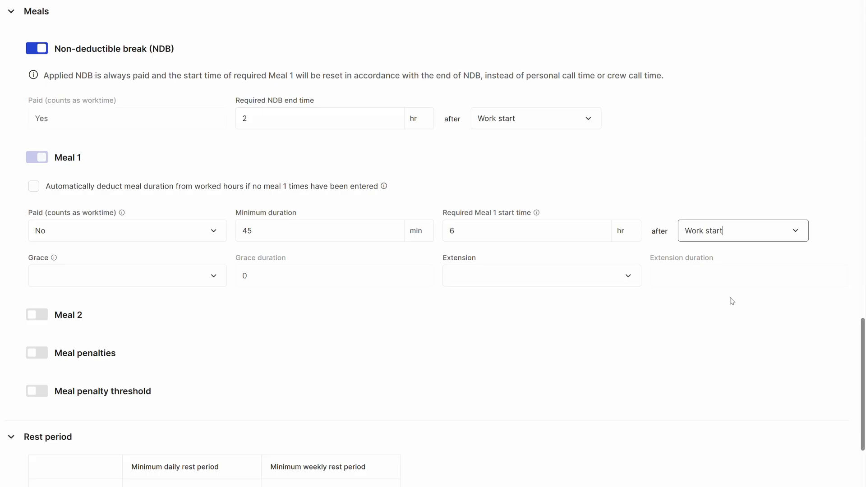
Make grace applicable for Meal 1 with a grace duration of 15 min.
{"action": "left_click", "coordinate": [97, 277]}
{"action": "left_click", "coordinate": [107, 299]}
{"action": "left_click", "coordinate": [269, 276]}
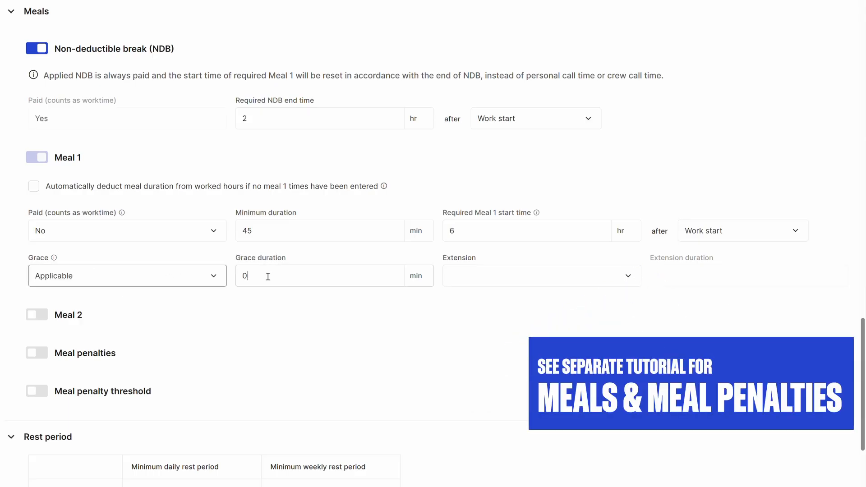
{"action": "type", "text": "10"}
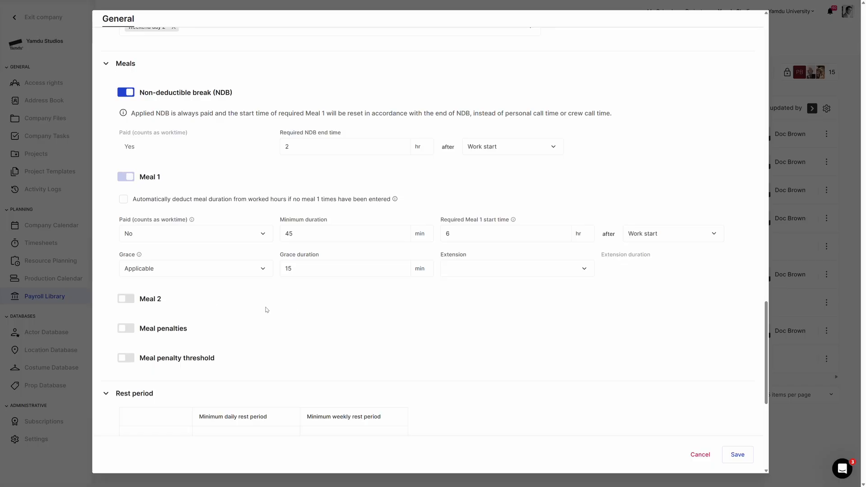
Enable Meal 2 with a minimum duration of 30 min and a required start time of 6 hr after Meal 1 end.
{"action": "left_click", "coordinate": [125, 297]}
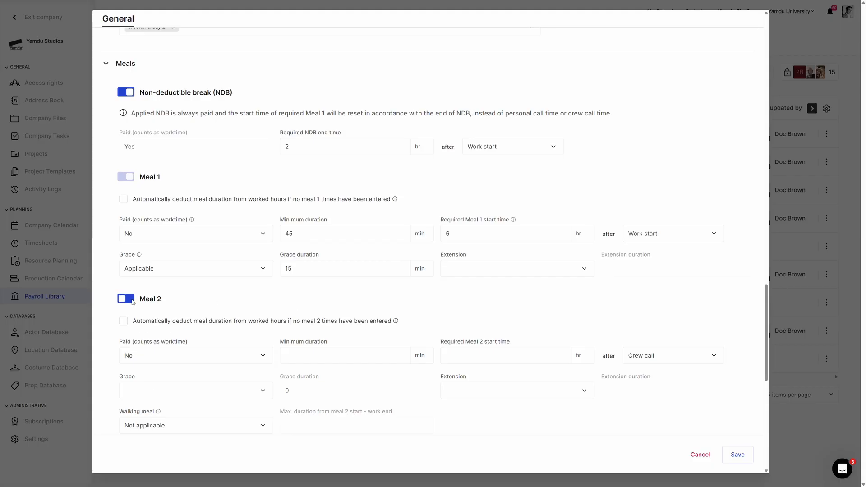
{"action": "scroll", "coordinate": [242, 314], "scroll_direction": "down", "scroll_amount": 1}
{"action": "type", "text": "30"}
{"action": "left_click", "coordinate": [469, 320]}
{"action": "type", "text": "6"}
{"action": "left_click", "coordinate": [672, 322]}
{"action": "left_click", "coordinate": [659, 376]}
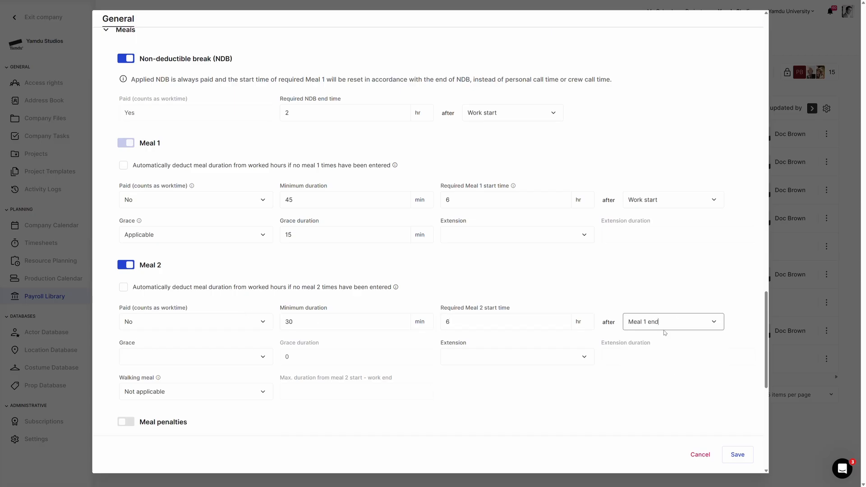
Make Meal 2 grace applicable for 15 min and allow a walking meal with a maximum duration of 30 min.
{"action": "scroll", "coordinate": [212, 354], "scroll_direction": "down", "scroll_amount": 1}
{"action": "left_click", "coordinate": [194, 322]}
{"action": "left_click", "coordinate": [139, 345]}
{"action": "left_click", "coordinate": [282, 328]}
{"action": "left_click", "coordinate": [158, 364]}
{"action": "left_click", "coordinate": [159, 379]}
{"action": "left_click", "coordinate": [311, 358]}
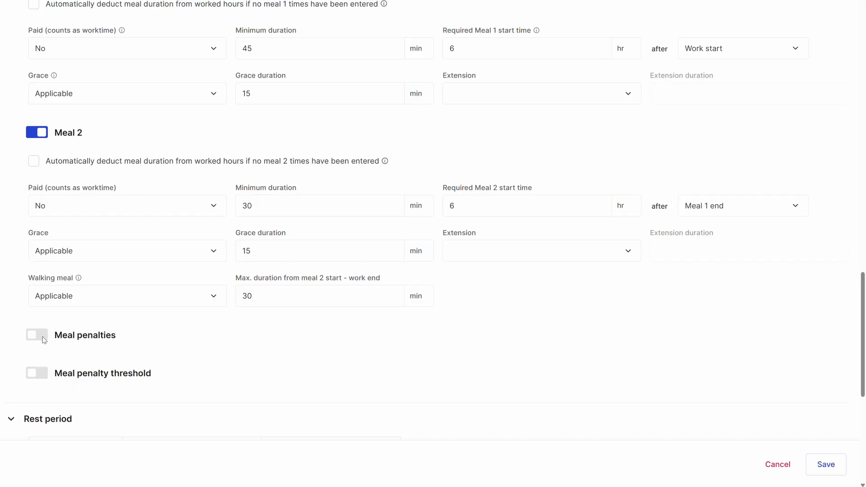
Enable meal penalties at a 1/2 hour (30 min) interval with a custom standard rate of 7.50 USD for interval #1.
{"action": "left_click", "coordinate": [39, 334]}
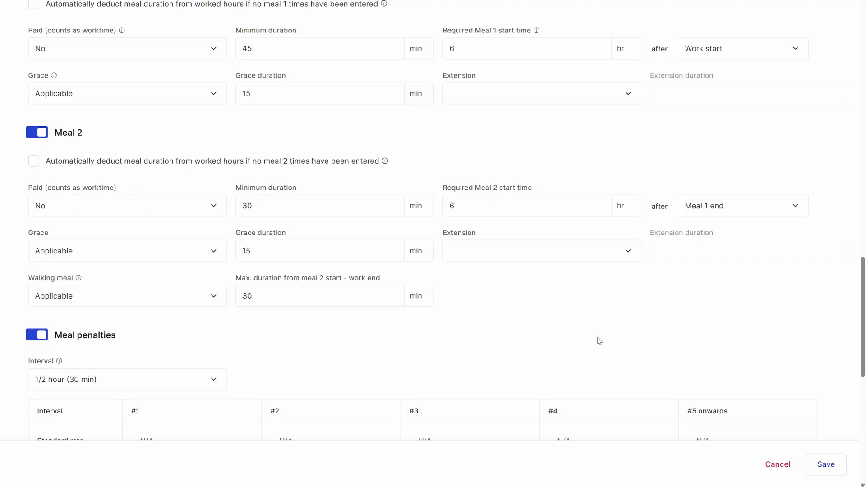
{"action": "scroll", "coordinate": [361, 316], "scroll_direction": "down", "scroll_amount": 2}
{"action": "left_click", "coordinate": [141, 294]}
{"action": "left_click", "coordinate": [88, 347]}
{"action": "left_click", "coordinate": [195, 355]}
{"action": "left_click", "coordinate": [194, 311]}
{"action": "left_click", "coordinate": [193, 377]}
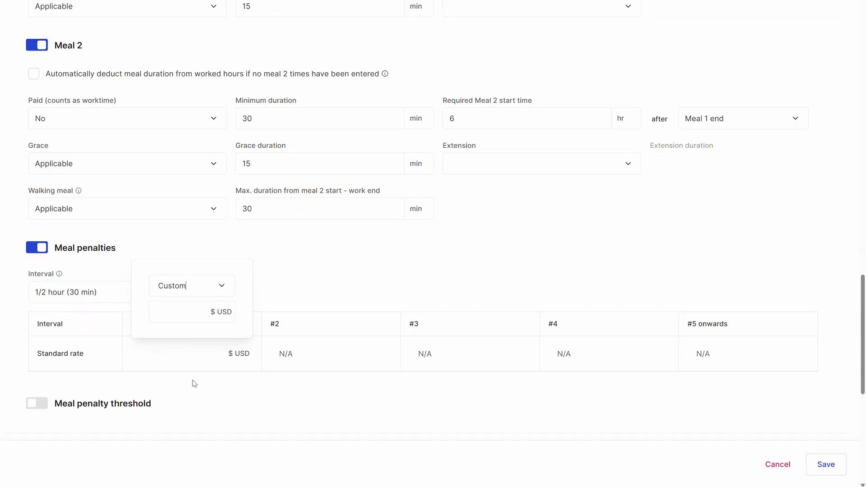
{"action": "left_click", "coordinate": [200, 320]}
{"action": "type", "text": "7.5"}
Set custom meal penalty rates of 10.00 USD for interval #2 and 12.50 USD for interval #3.
{"action": "left_click", "coordinate": [333, 264]}
{"action": "left_click", "coordinate": [319, 359]}
{"action": "left_click", "coordinate": [329, 313]}
{"action": "left_click", "coordinate": [325, 382]}
{"action": "type", "text": "10"}
{"action": "left_click", "coordinate": [449, 309]}
{"action": "left_click", "coordinate": [444, 356]}
{"action": "left_click", "coordinate": [442, 316]}
{"action": "left_click", "coordinate": [461, 384]}
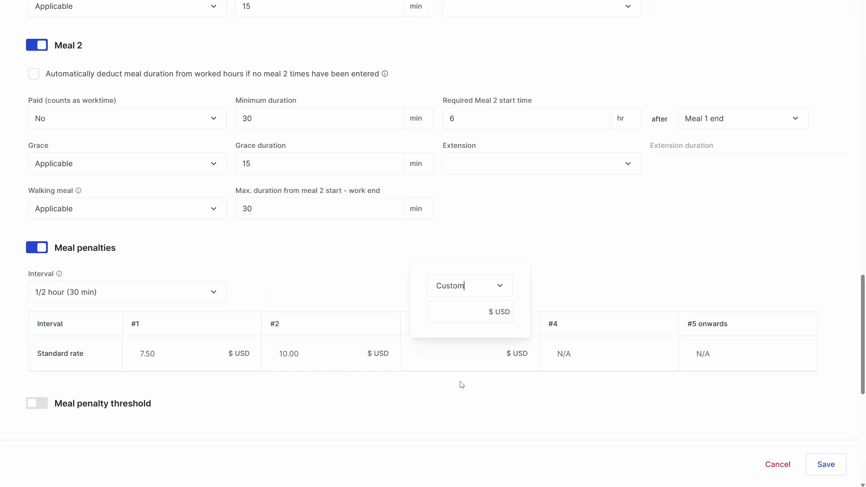
{"action": "type", "text": "12.5"}
{"action": "left_click", "coordinate": [592, 257]}
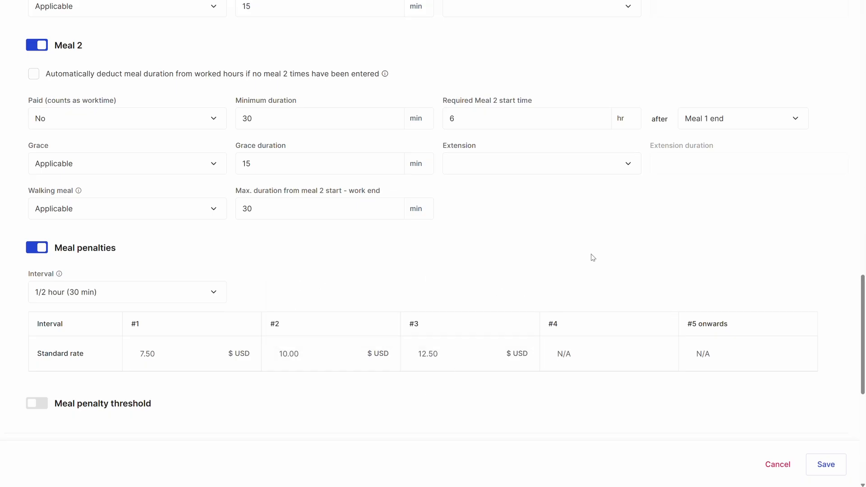
Enable the meal penalty threshold at 20 per work week, charged at the hourly rate with currently applicable factor.
{"action": "scroll", "coordinate": [451, 270], "scroll_direction": "down", "scroll_amount": 3}
{"action": "left_click", "coordinate": [45, 272]}
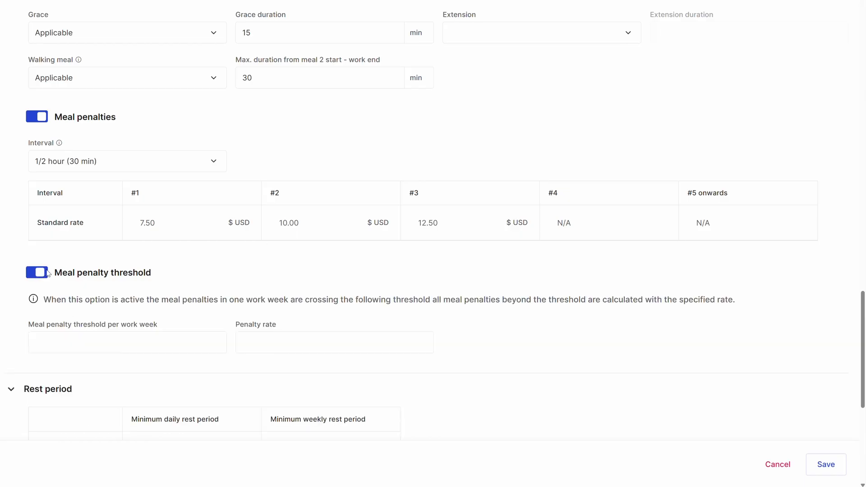
{"action": "left_click", "coordinate": [306, 346]}
{"action": "left_click", "coordinate": [318, 401]}
{"action": "scroll", "coordinate": [311, 397], "scroll_direction": "down", "scroll_amount": 1}
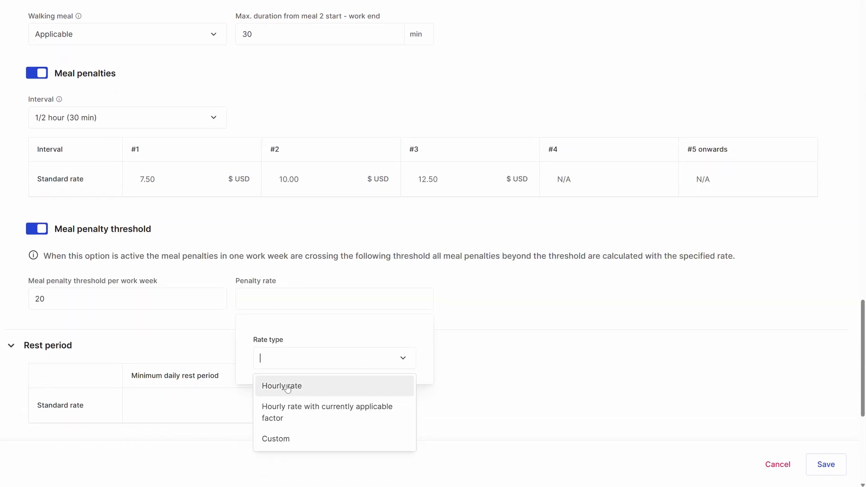
{"action": "left_click", "coordinate": [306, 411]}
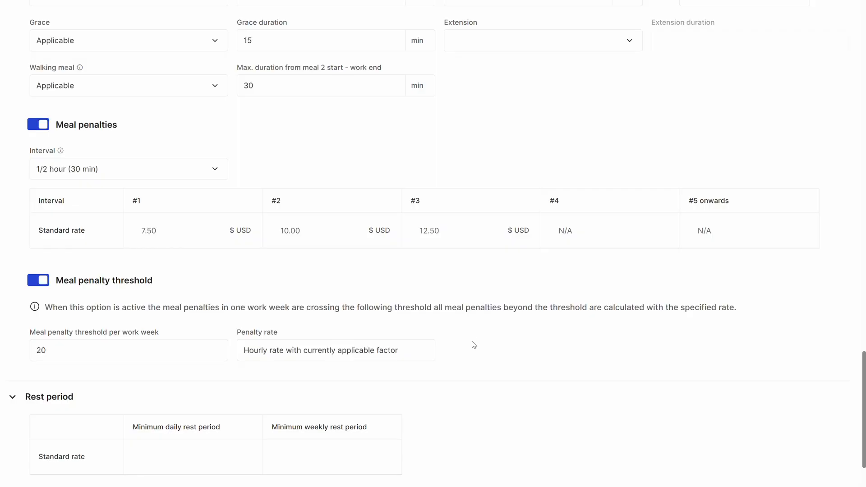
Set the minimum daily rest period to 10 and enable rest period violation penalties, charged pro rata per invaded hour.
{"action": "scroll", "coordinate": [469, 322], "scroll_direction": "down", "scroll_amount": 4}
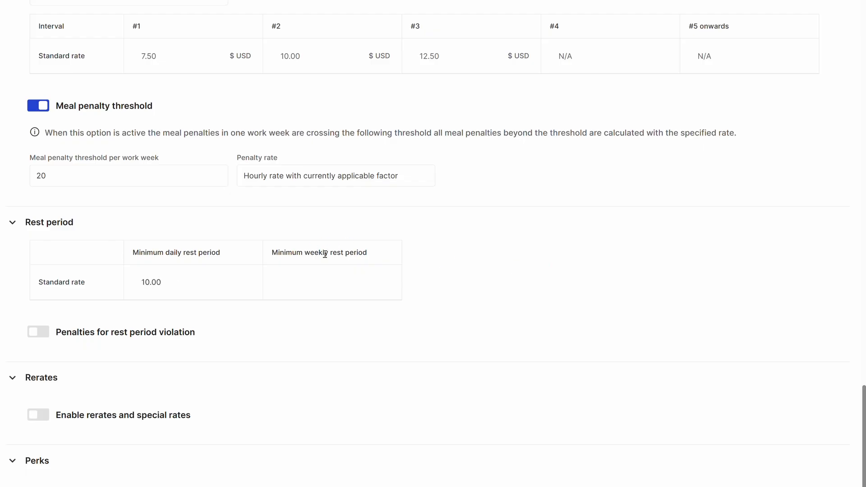
{"action": "left_click", "coordinate": [41, 332]}
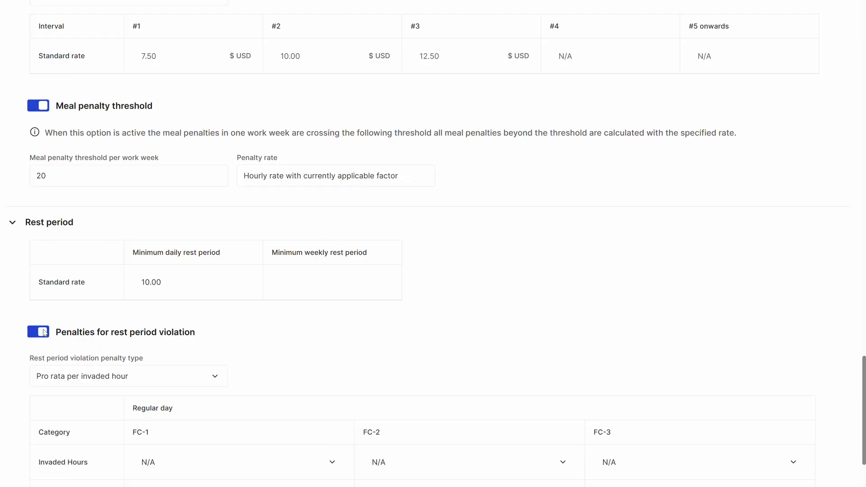
{"action": "scroll", "coordinate": [307, 316], "scroll_direction": "down", "scroll_amount": 3}
{"action": "left_click", "coordinate": [146, 243]}
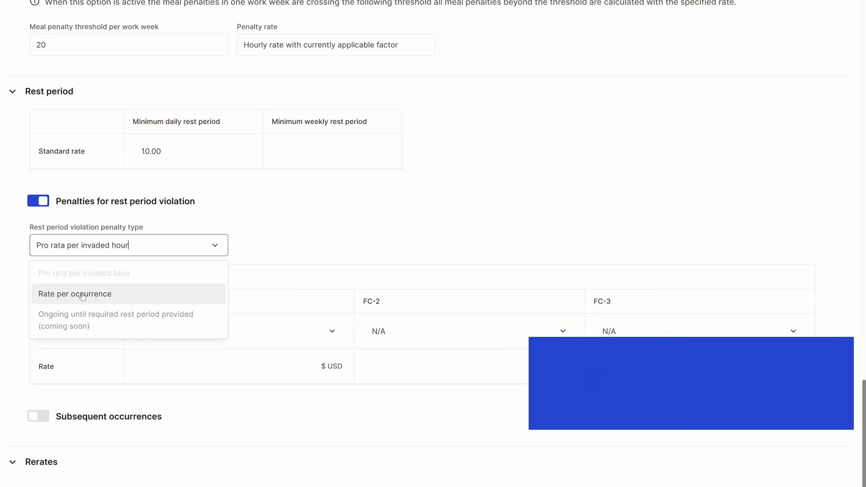
{"action": "left_click", "coordinate": [257, 262]}
Set FC-1 of the rest period penalties to 2 invaded hours at Hourly rate (2x).
{"action": "left_click", "coordinate": [186, 331]}
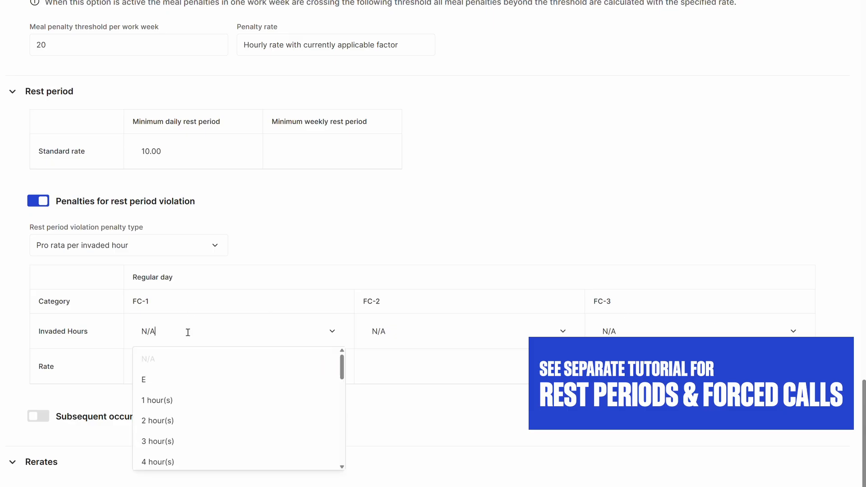
{"action": "left_click", "coordinate": [185, 419]}
{"action": "left_click", "coordinate": [267, 312]}
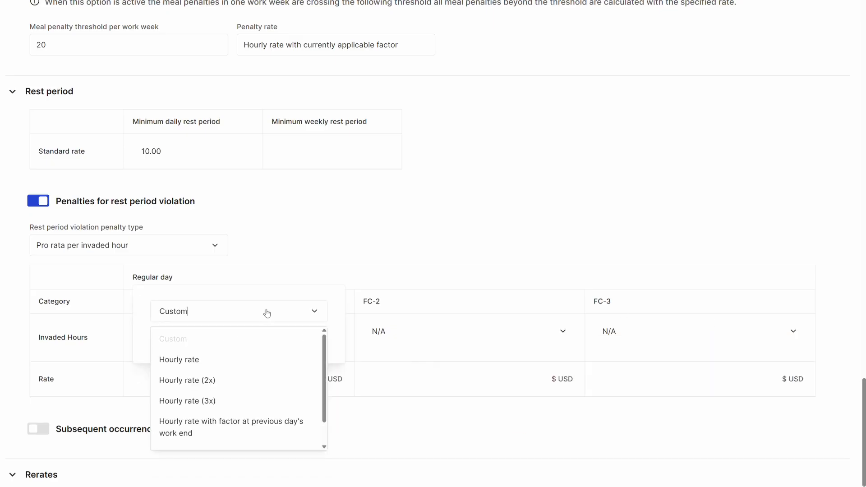
{"action": "left_click", "coordinate": [230, 380]}
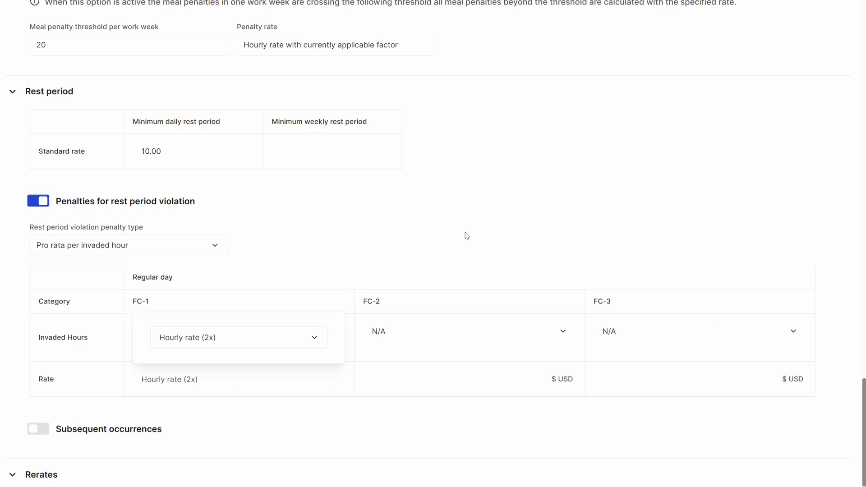
Set FC-2 of the rest period penalties to elapsed invaded hours (E) at Hourly rate (3x).
{"action": "left_click", "coordinate": [442, 338]}
{"action": "type", "text": "E"}
{"action": "left_click", "coordinate": [475, 382]}
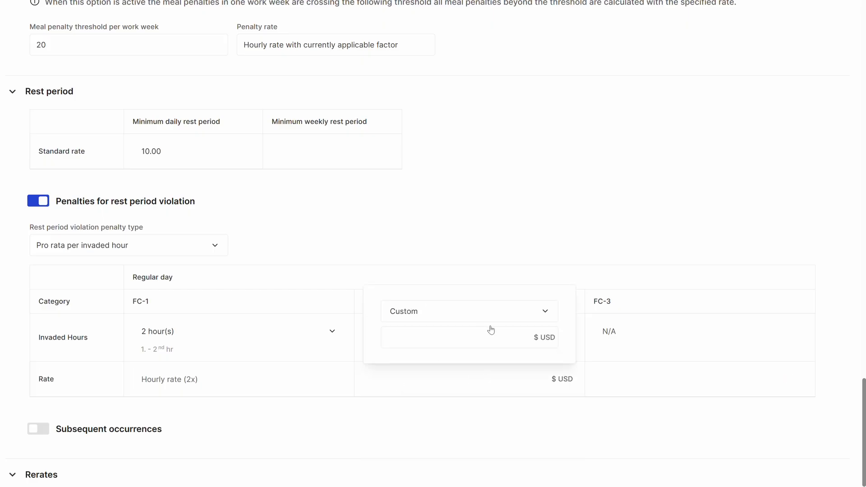
{"action": "left_click", "coordinate": [491, 317]}
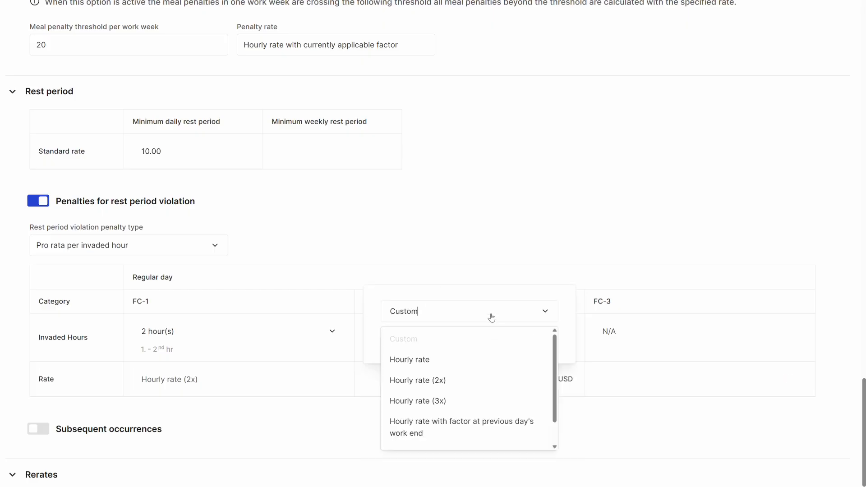
{"action": "left_click", "coordinate": [479, 409]}
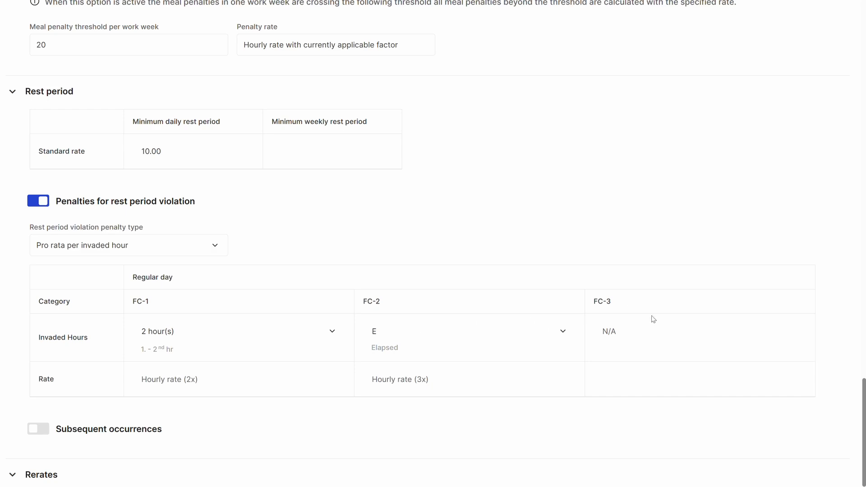
Enable subsequent occurrences to examine its rest period types, and switch the option off again.
{"action": "scroll", "coordinate": [143, 324], "scroll_direction": "down", "scroll_amount": 2}
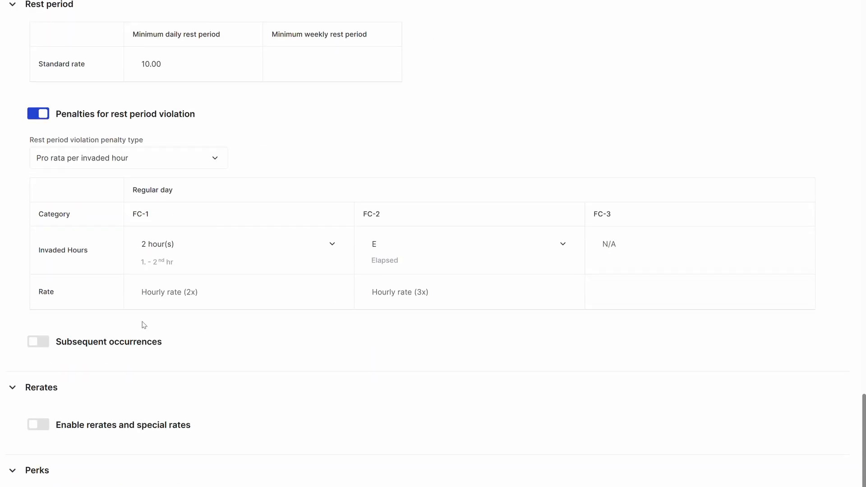
{"action": "left_click", "coordinate": [38, 341]}
{"action": "left_click", "coordinate": [131, 412]}
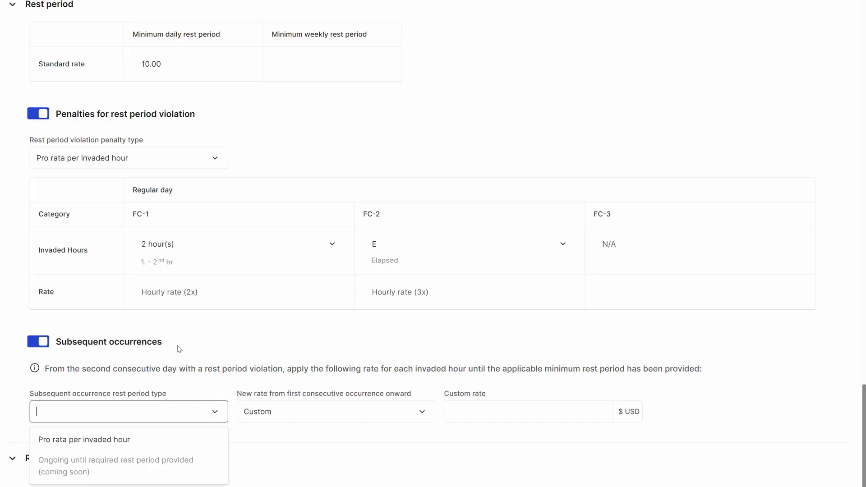
{"action": "left_click", "coordinate": [34, 346]}
{"action": "scroll", "coordinate": [226, 317], "scroll_direction": "down", "scroll_amount": 2}
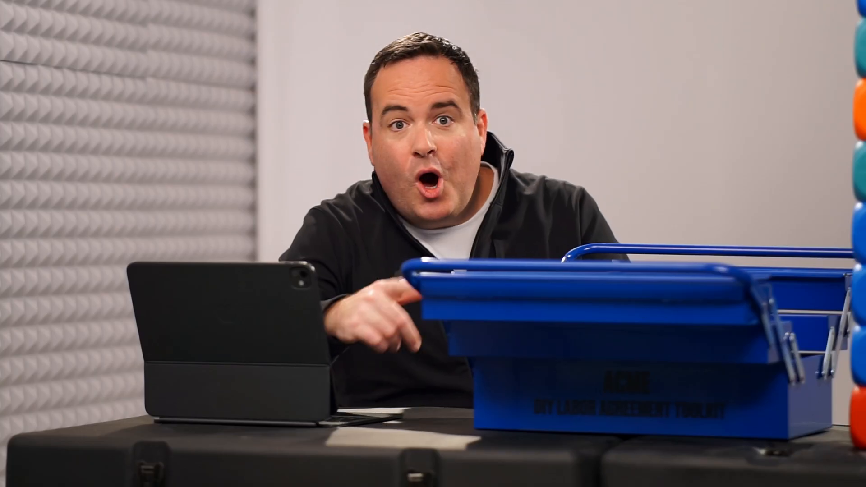